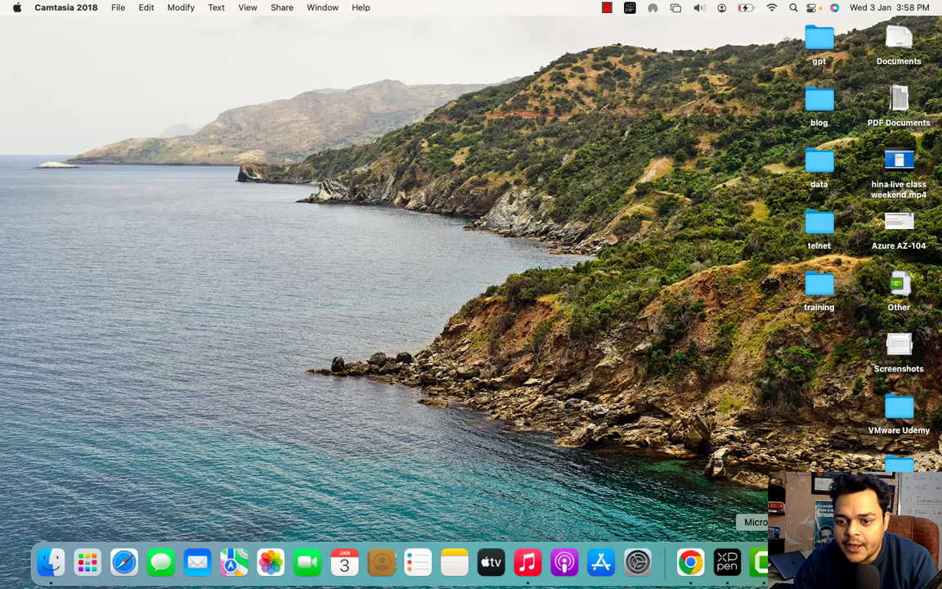
# - Bring Microsoft Remote Desktop to the front from the Dock
pyautogui.click(800, 562)
# - Dismiss the disconnect notice and connect to 192.168.1.7, accepting its certificate warning
pyautogui.click(517, 361)
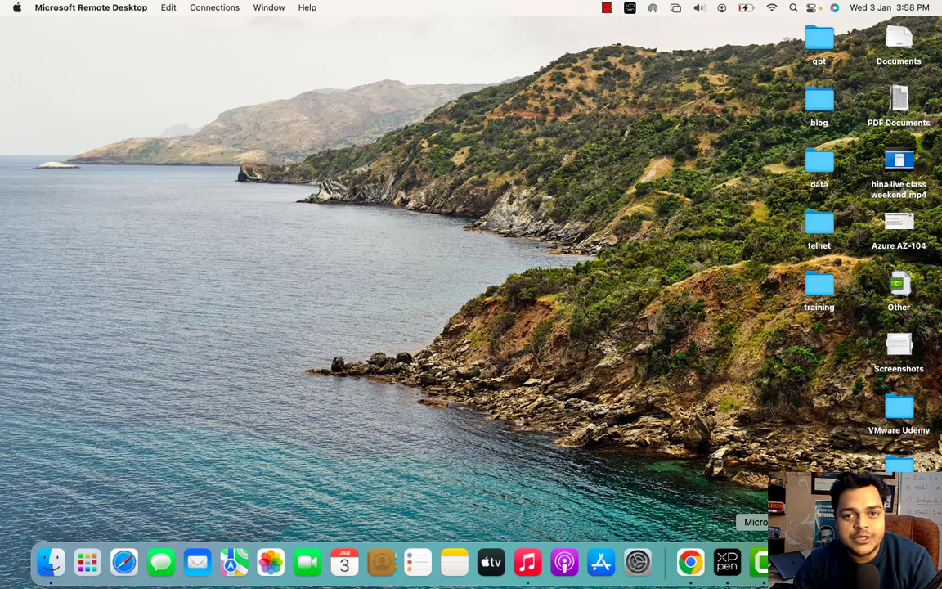
pyautogui.rightClick(759, 563)
pyautogui.click(672, 339)
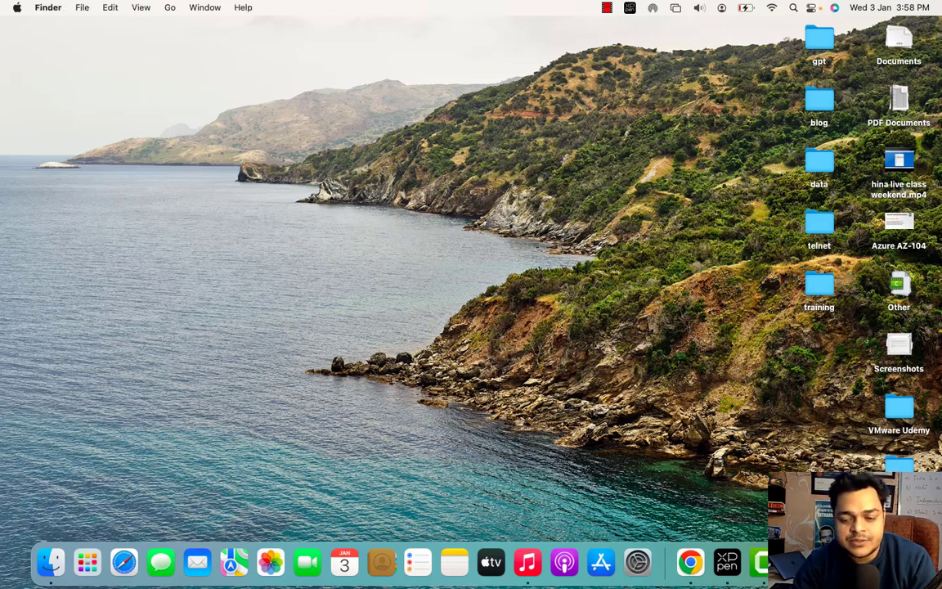
pyautogui.rightClick(759, 562)
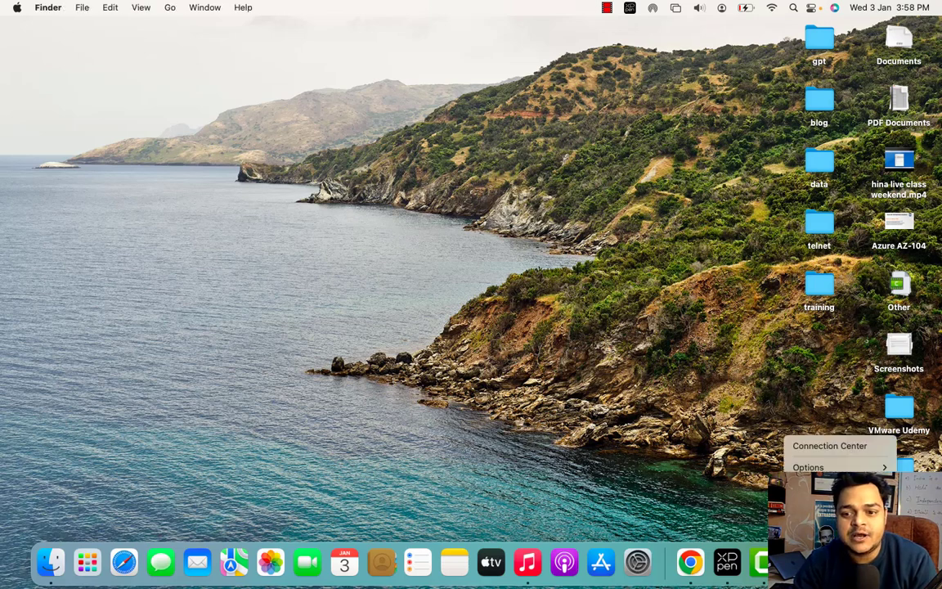
pyautogui.click(816, 446)
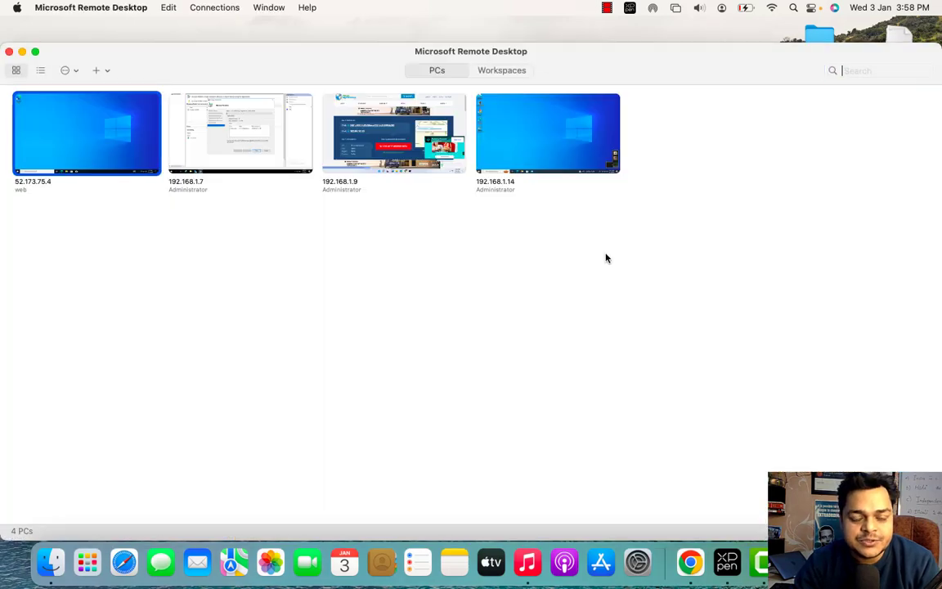
pyautogui.doubleClick(256, 145)
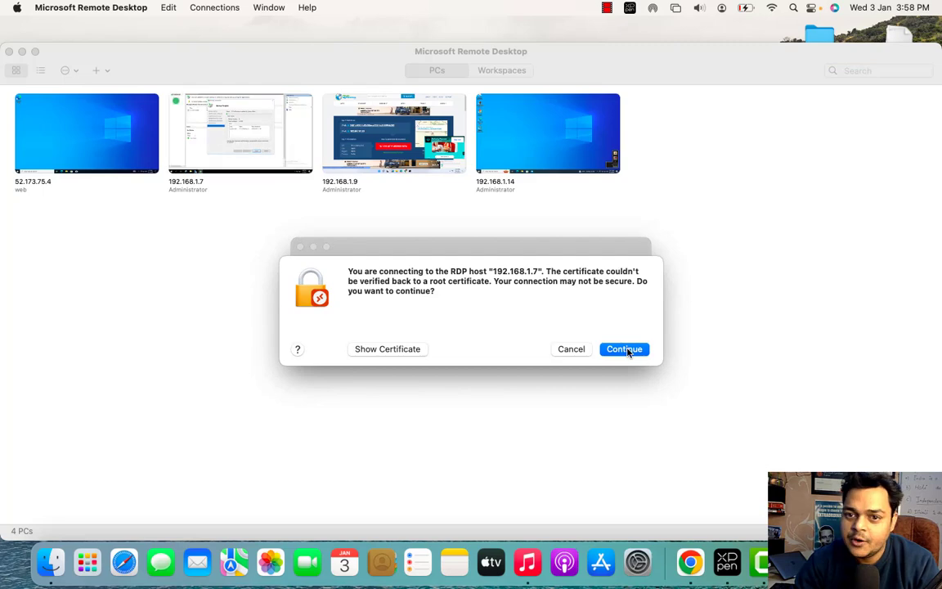
pyautogui.click(628, 349)
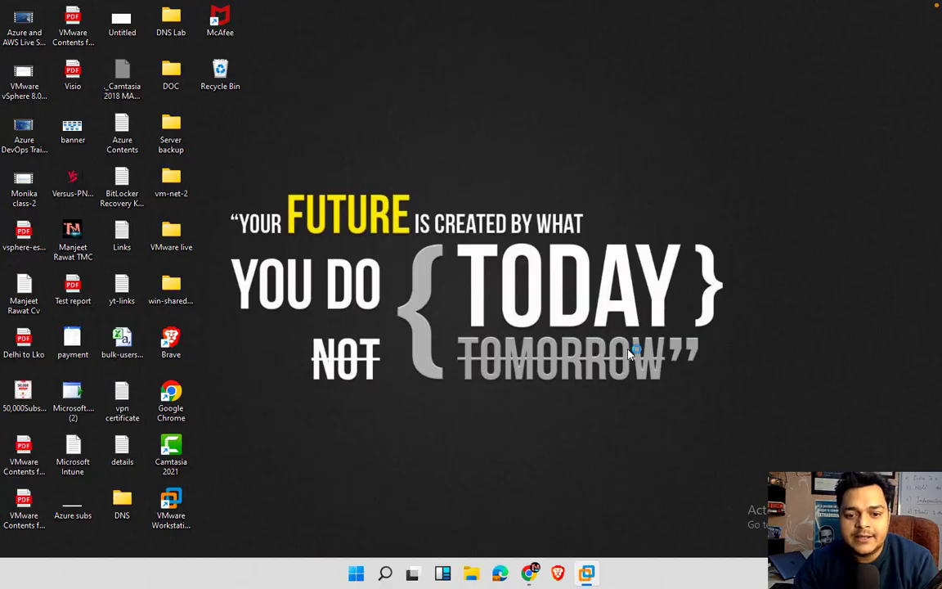
# - Bring VMware Workstation forward and show the Domain- VM full screen
pyautogui.click(587, 575)
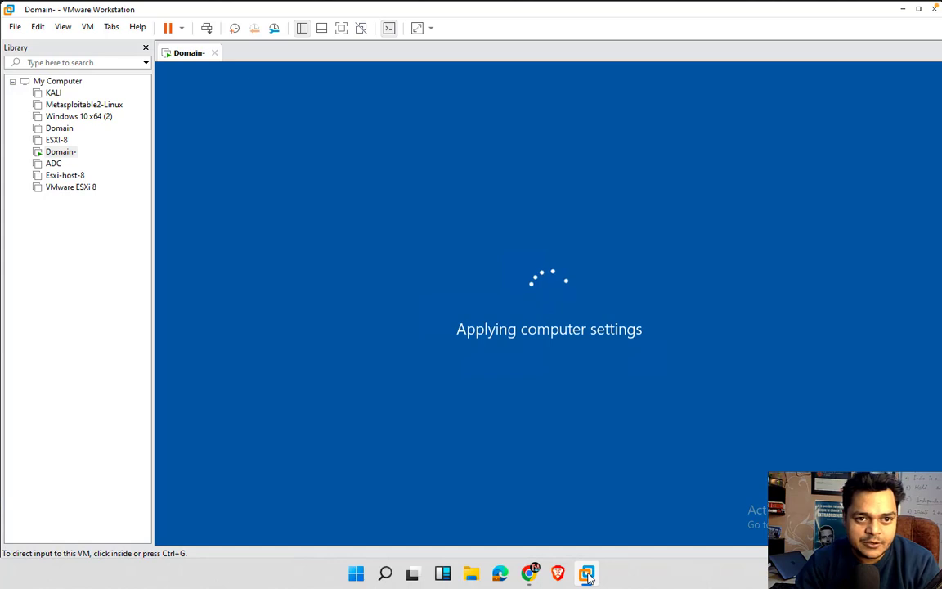
pyautogui.click(341, 30)
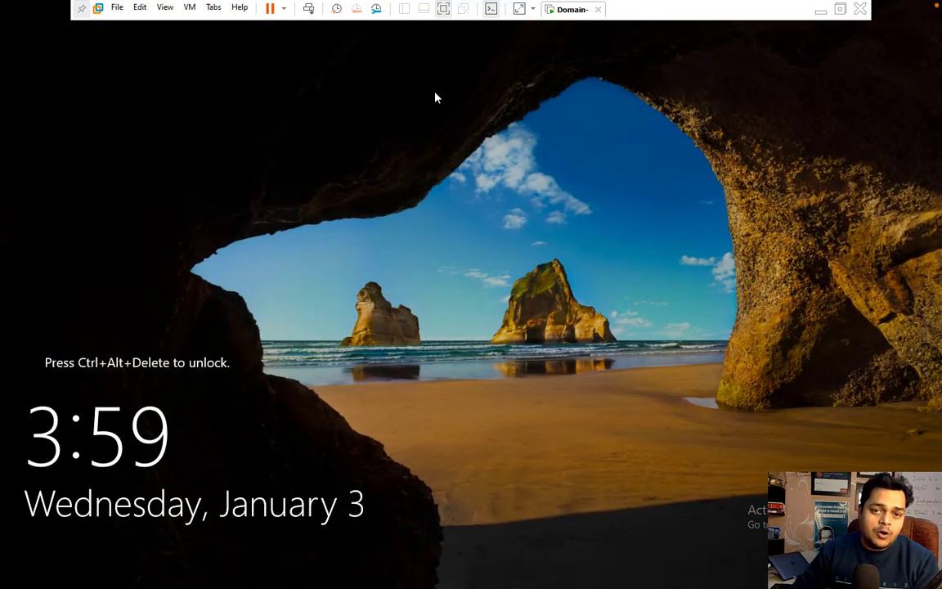
# - Sign in as Administrator, then close Server Manager and cancel the Shutdown Event Tracker
pyautogui.click(309, 12)
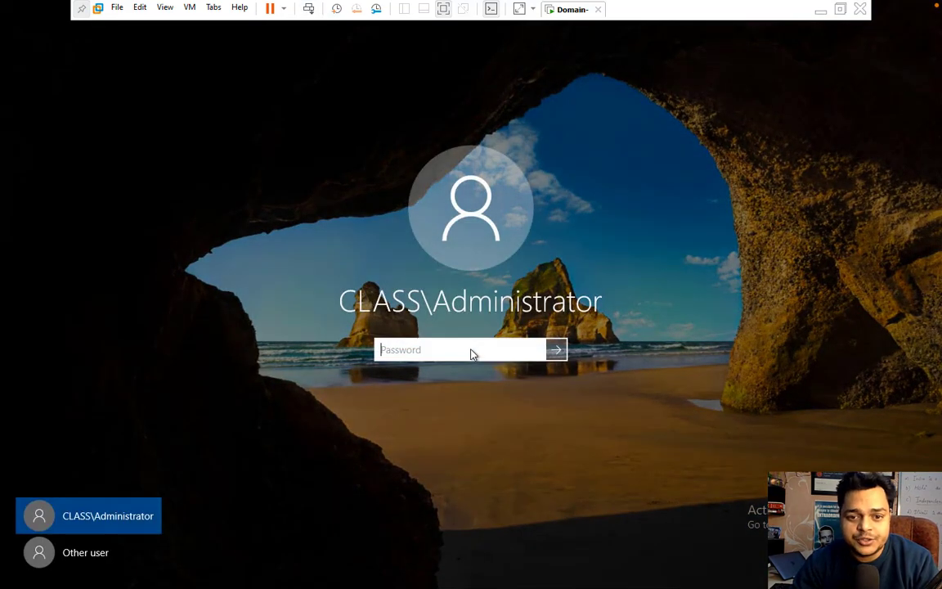
pyautogui.write('•••••')
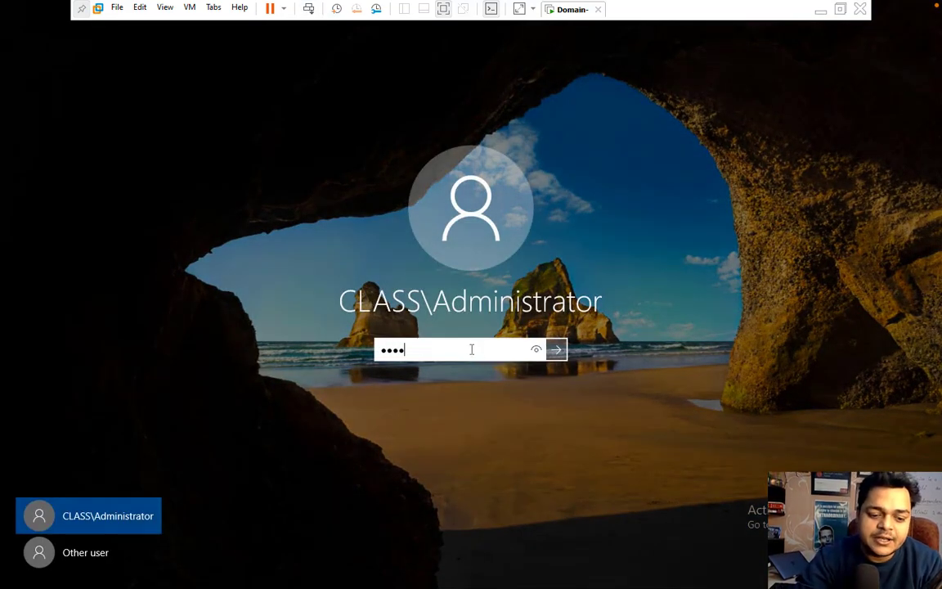
pyautogui.write('•••••')
pyautogui.press('Return')
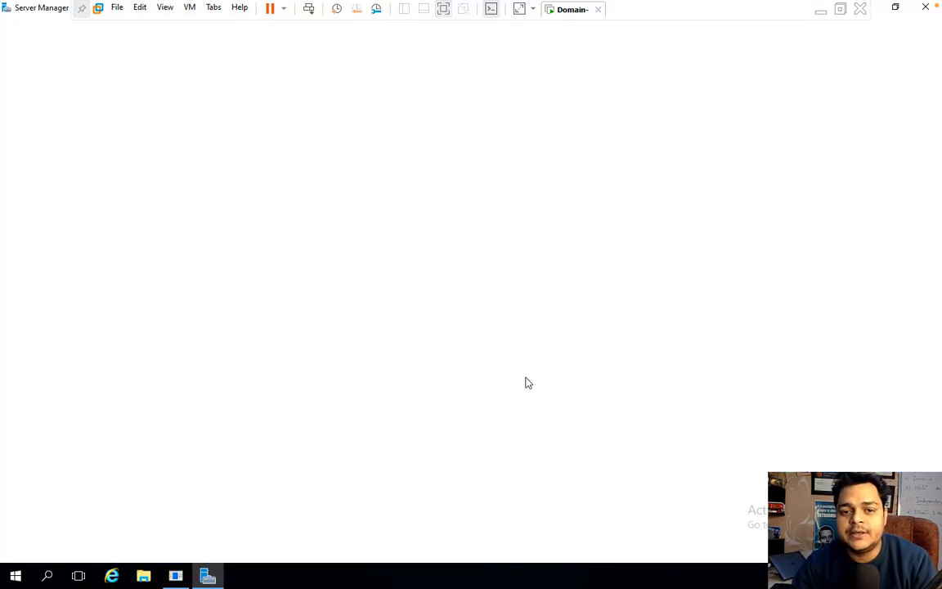
pyautogui.click(924, 9)
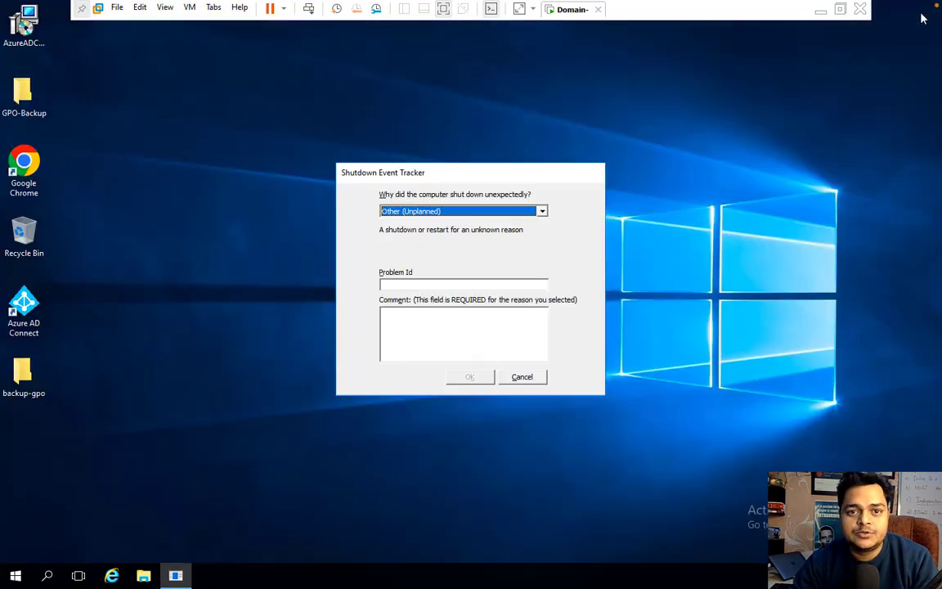
pyautogui.click(528, 380)
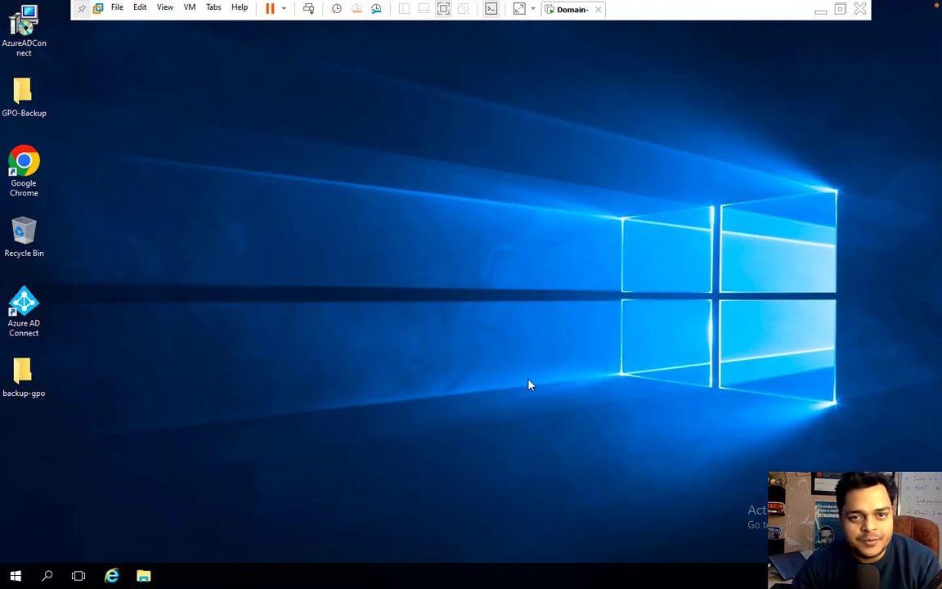
# - Launch Windows Server Backup from Server Manager's Tools and view the Local Backup page
pyautogui.click(15, 577)
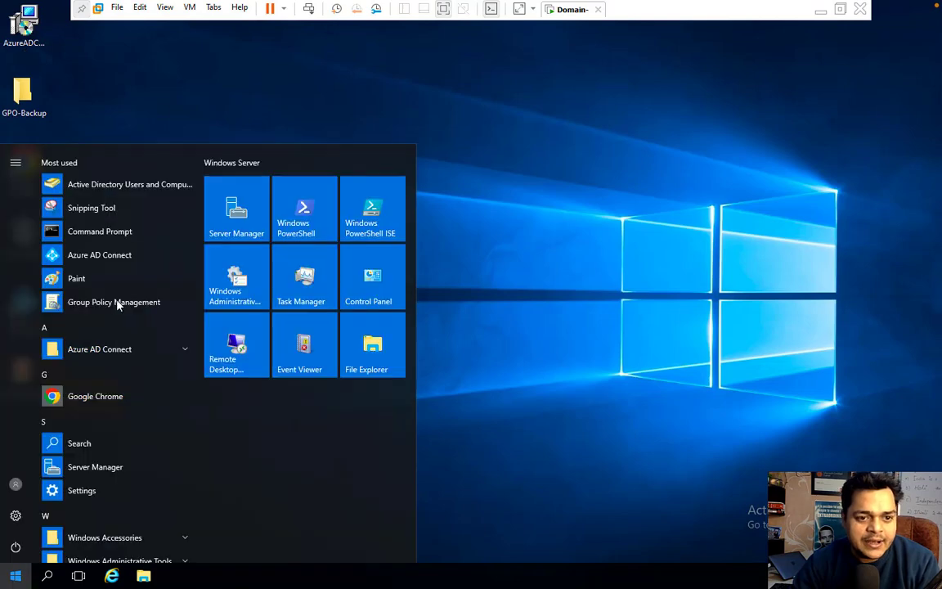
pyautogui.click(248, 211)
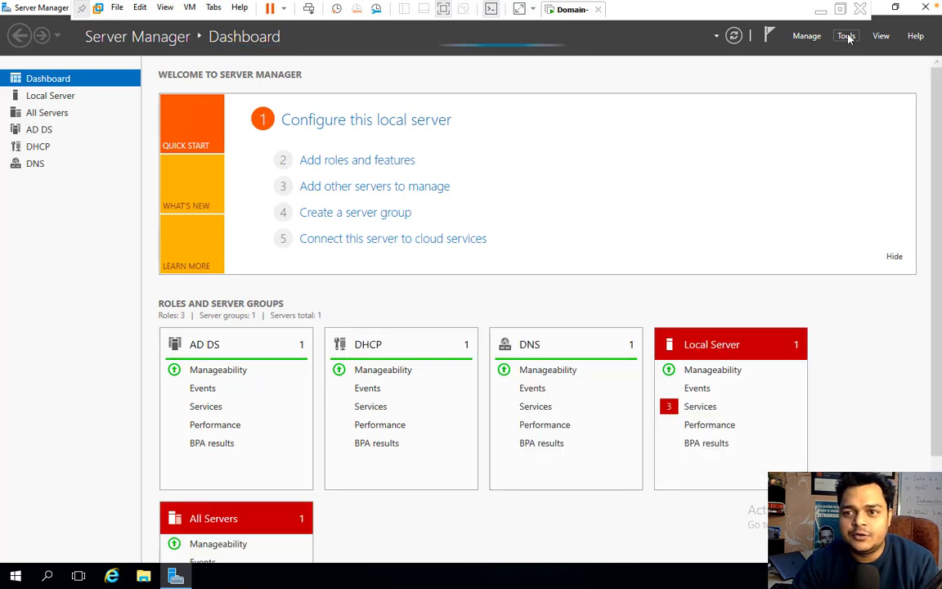
pyautogui.click(846, 36)
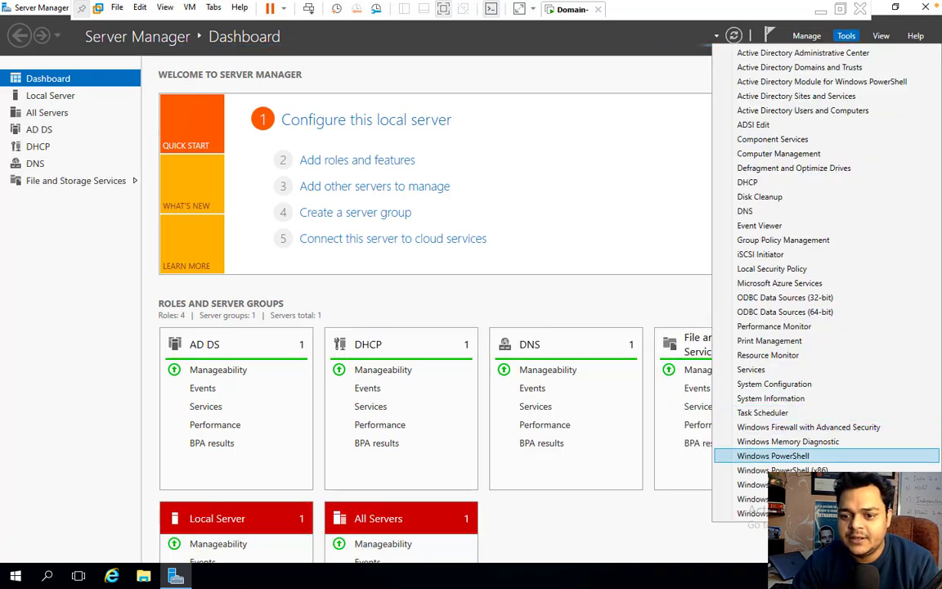
pyautogui.click(786, 513)
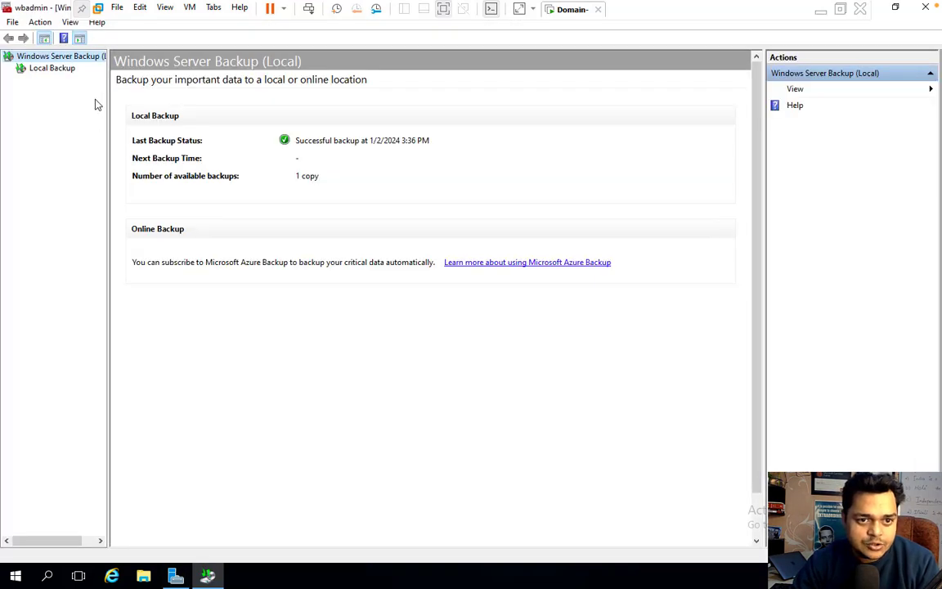
pyautogui.click(56, 67)
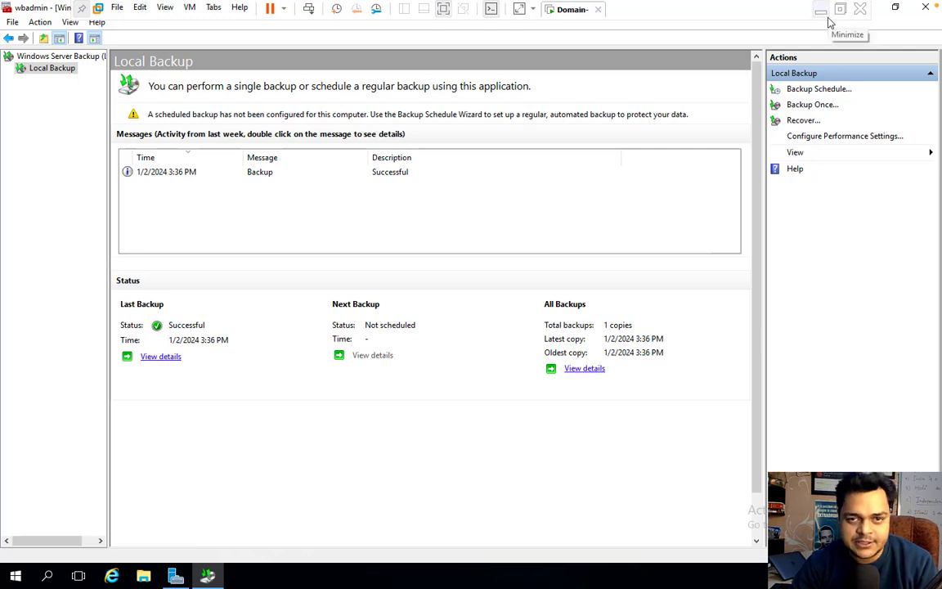
# - Open Active Directory Users and Computers from Server Manager Tools, maximized
pyautogui.click(895, 9)
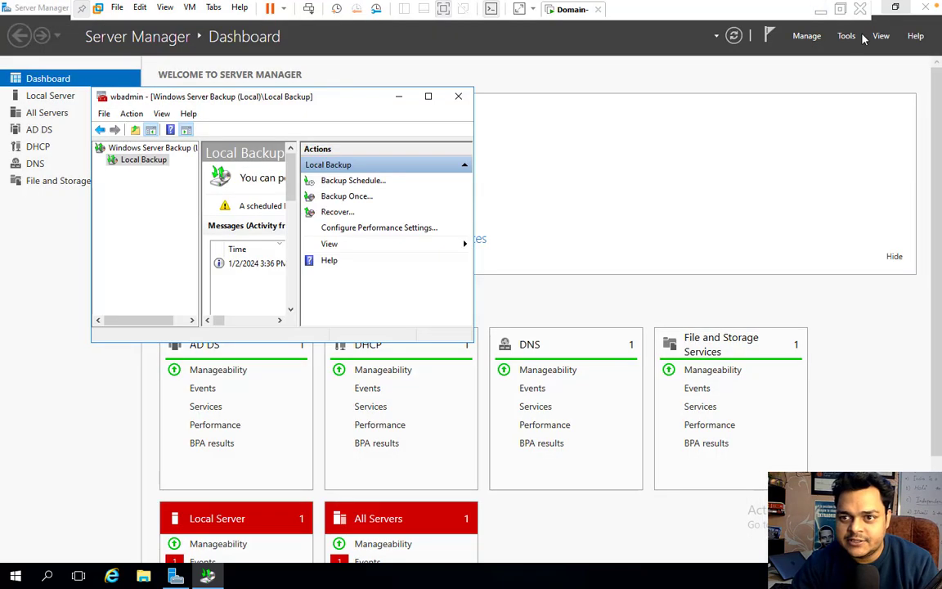
pyautogui.click(846, 36)
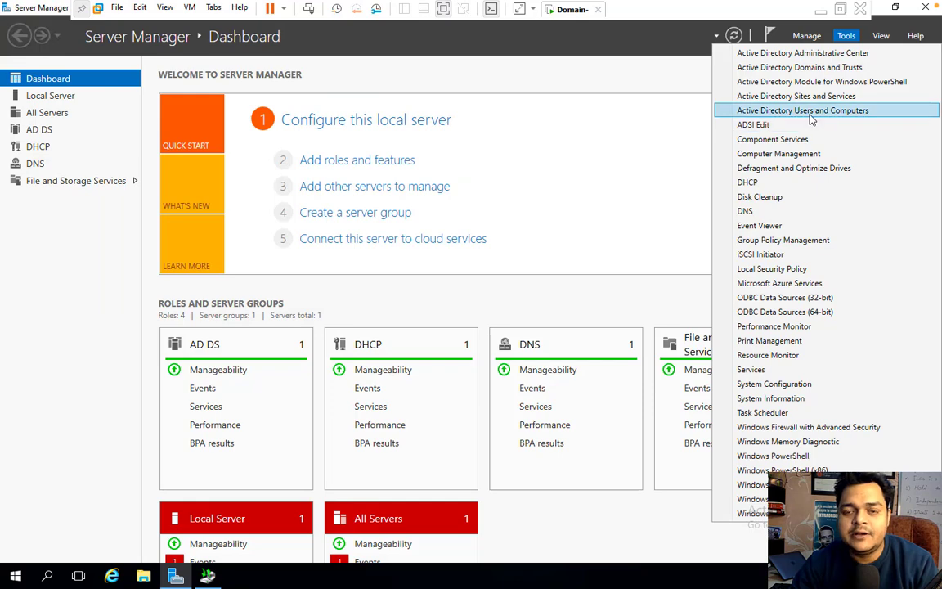
pyautogui.click(810, 111)
pyautogui.click(809, 120)
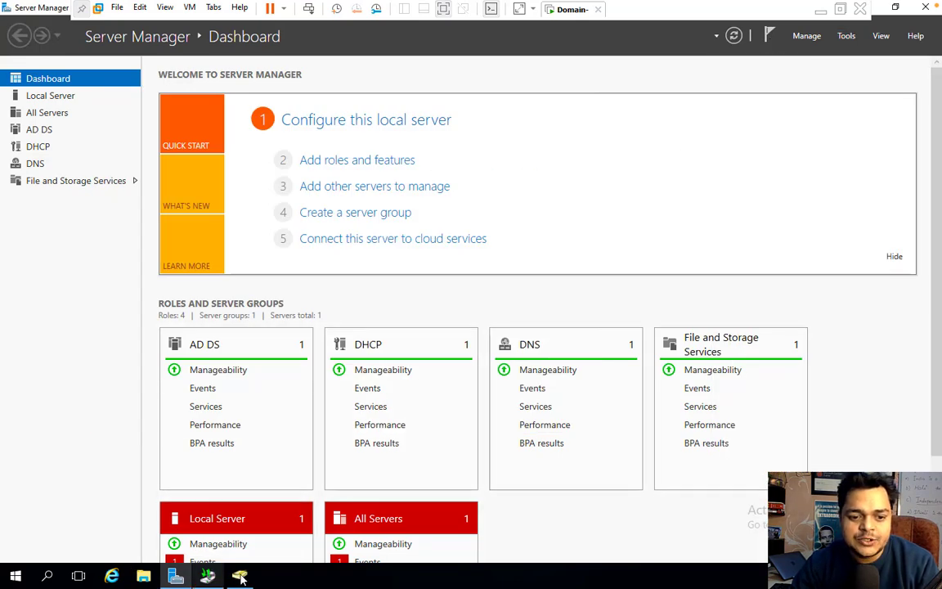
pyautogui.click(208, 575)
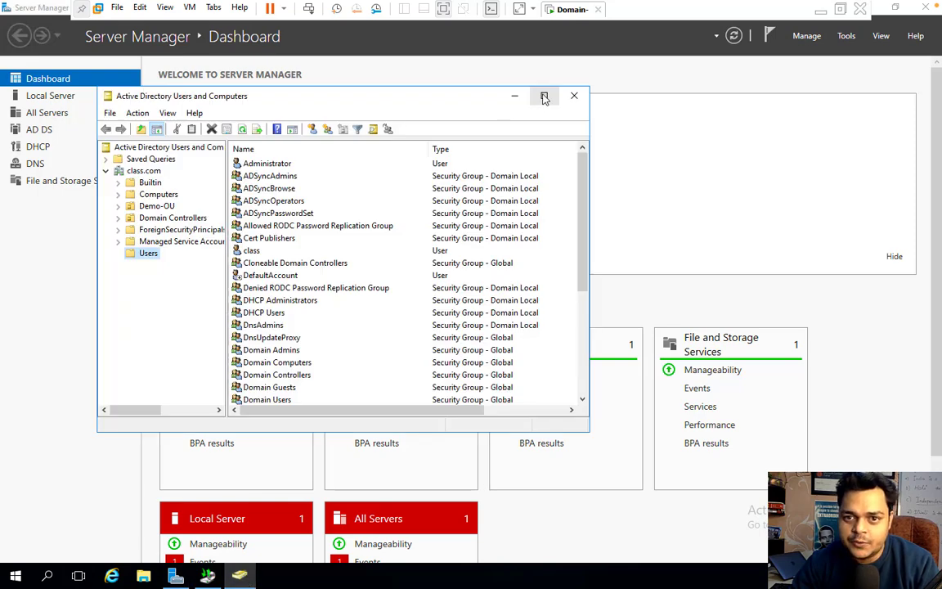
pyautogui.click(544, 95)
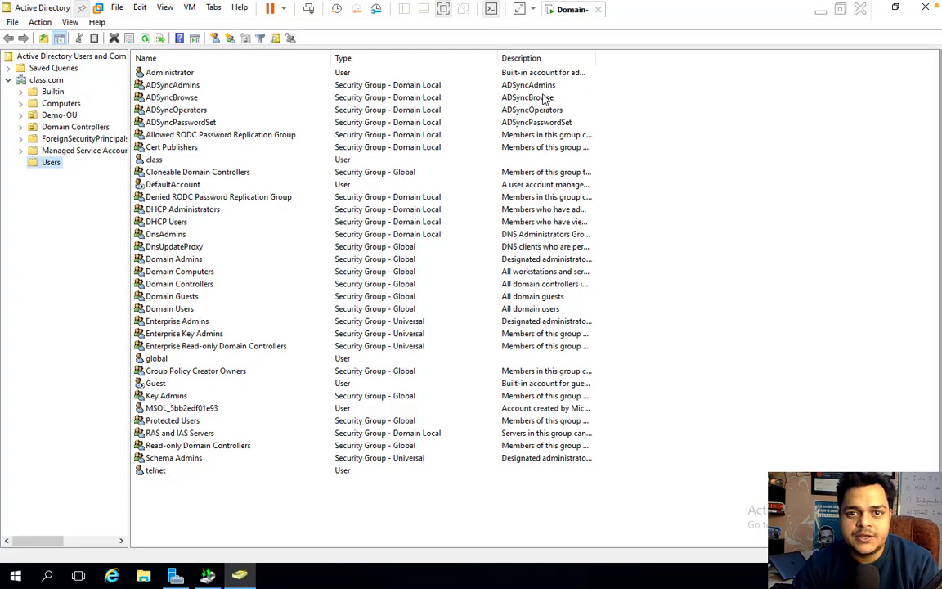
# - Delete the telnet and class user accounts, confirming each deletion
pyautogui.rightClick(154, 471)
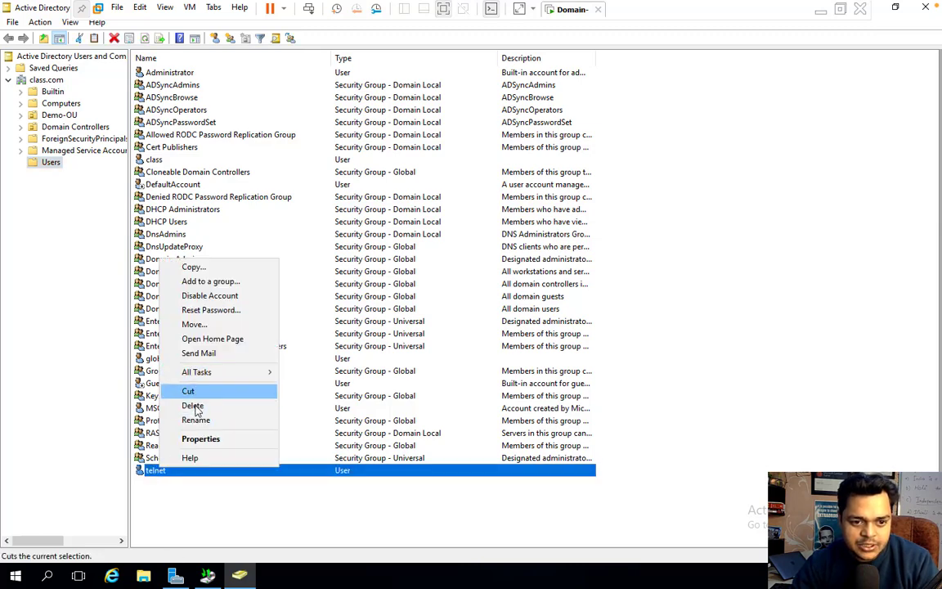
pyautogui.click(192, 406)
pyautogui.click(501, 335)
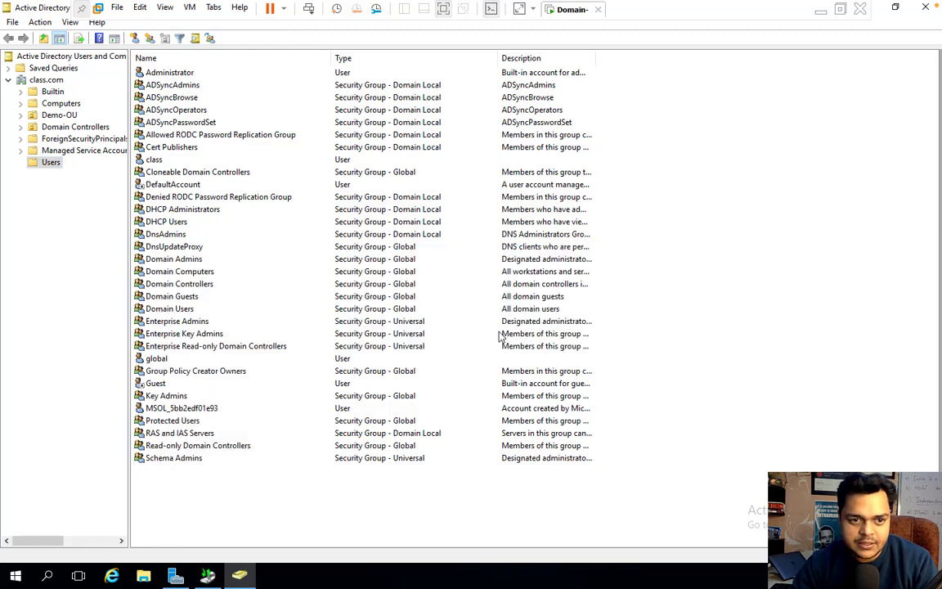
pyautogui.rightClick(160, 160)
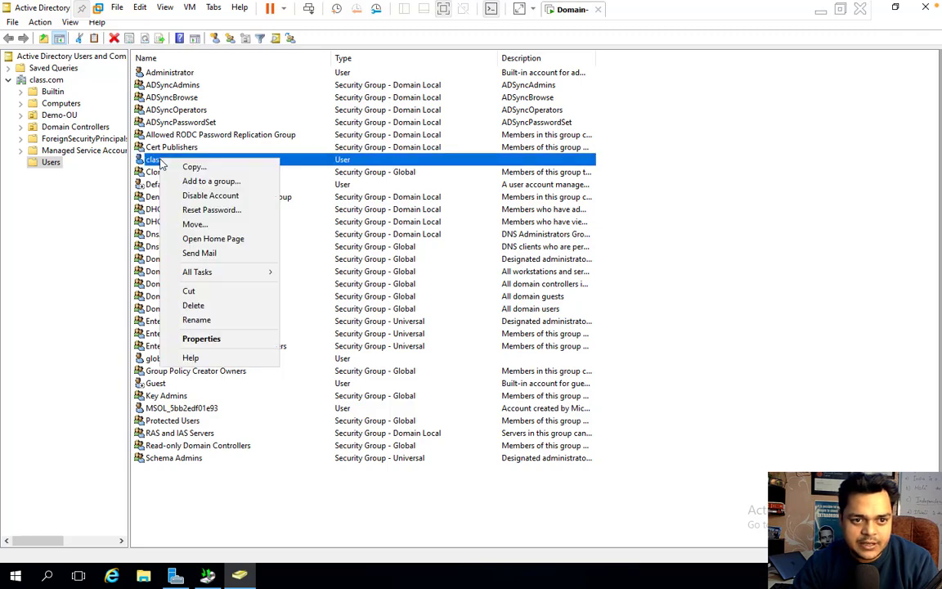
pyautogui.click(196, 309)
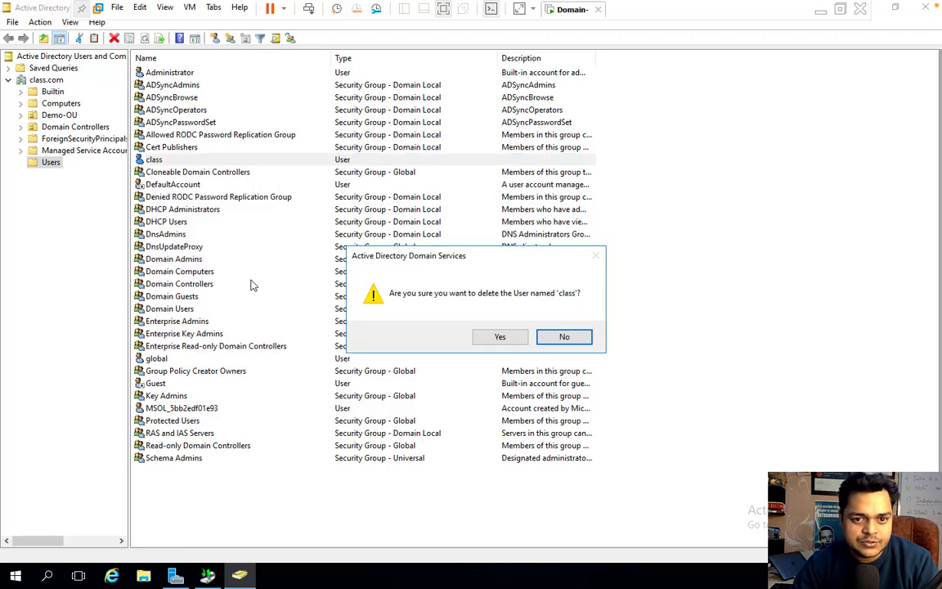
pyautogui.click(498, 338)
# - Delete the aws and tata users in Demo-OU and verify the OU is empty
pyautogui.click(58, 114)
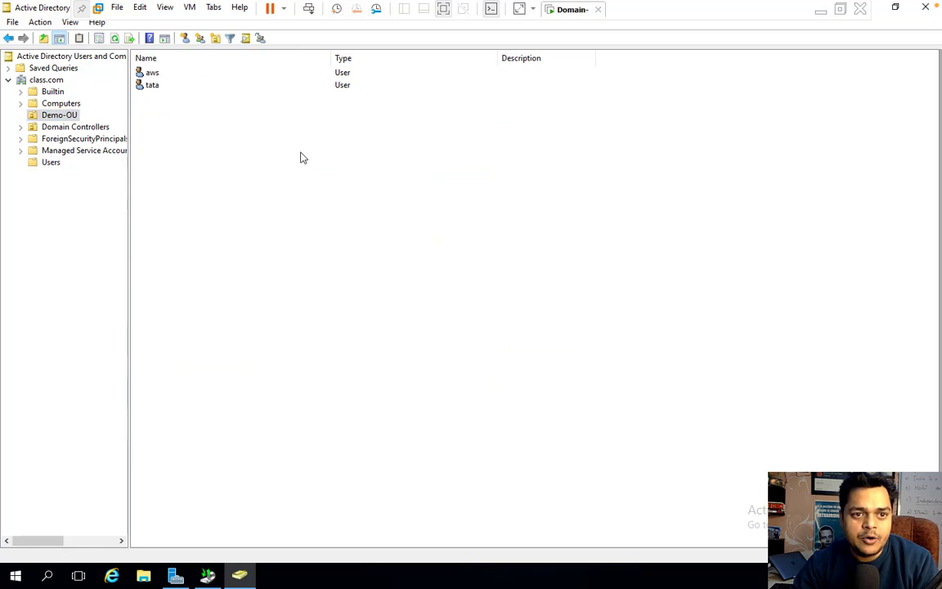
pyautogui.moveTo(203, 139); pyautogui.dragTo(166, 87)
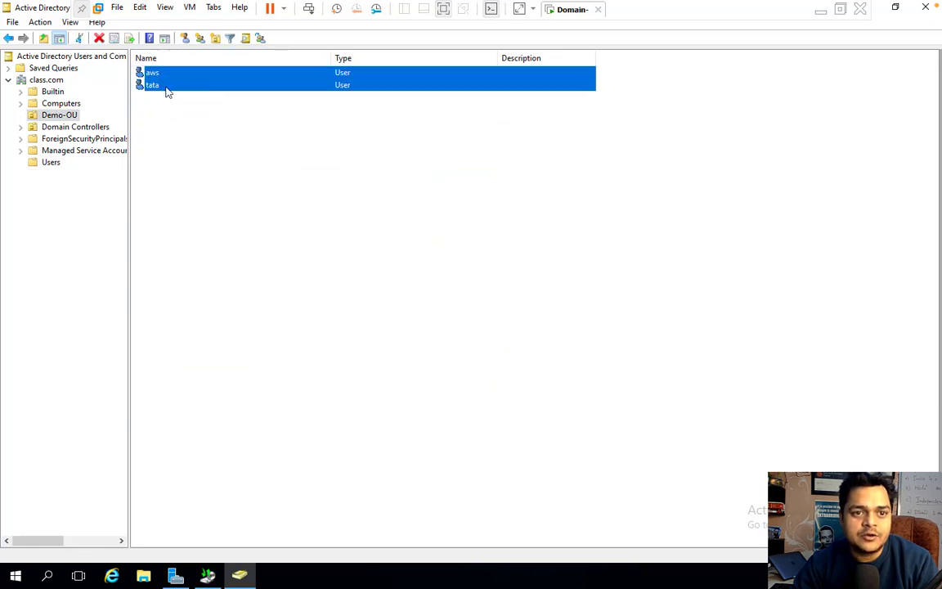
pyautogui.rightClick(166, 86)
pyautogui.click(203, 221)
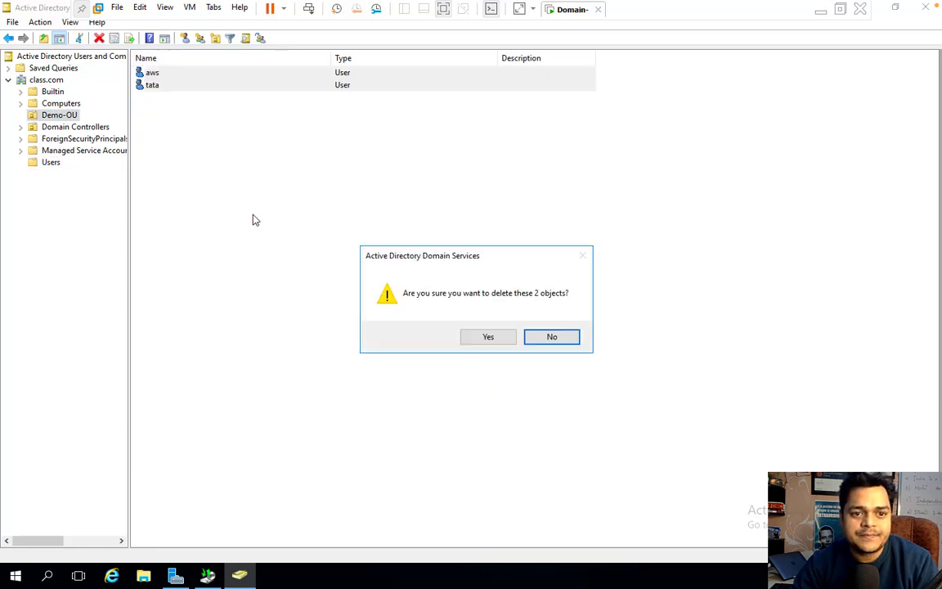
pyautogui.click(483, 338)
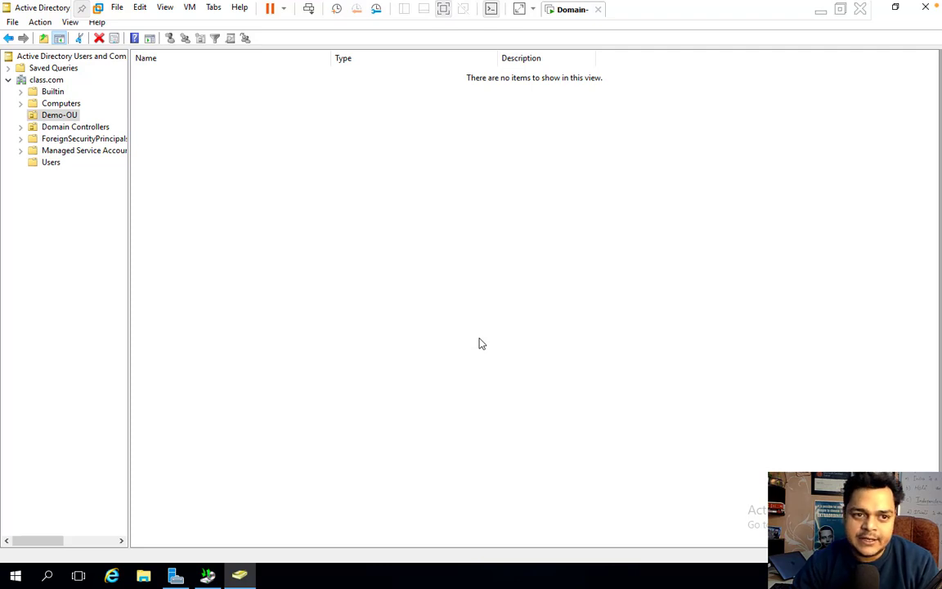
pyautogui.click(48, 79)
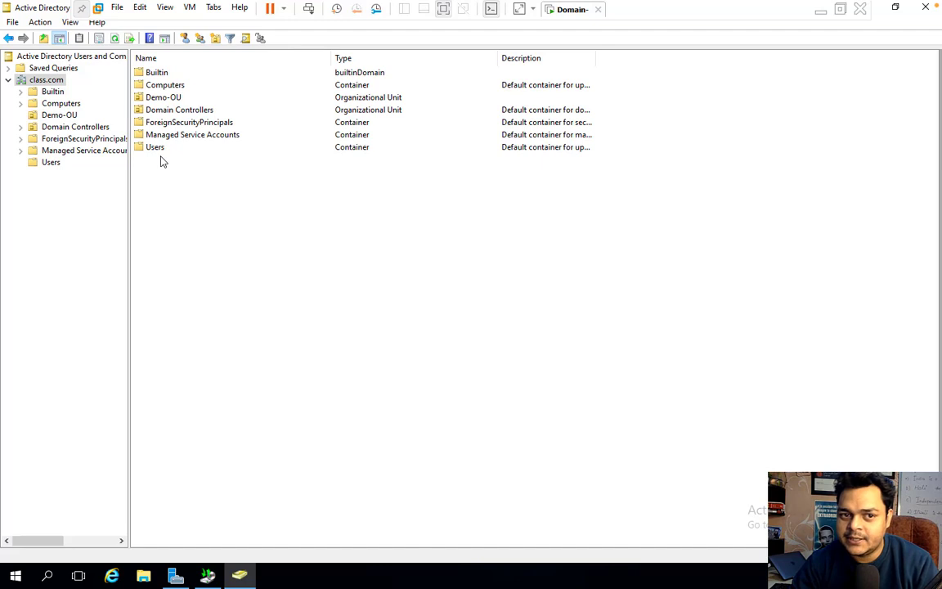
pyautogui.click(59, 114)
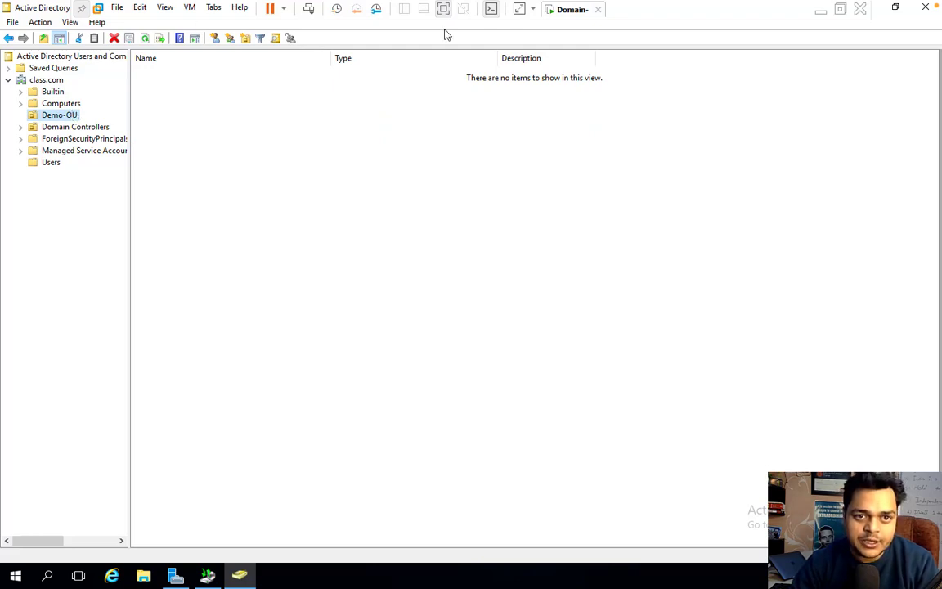
# - Close Active Directory Users and Computers to return to the Server Manager dashboard
pyautogui.click(925, 8)
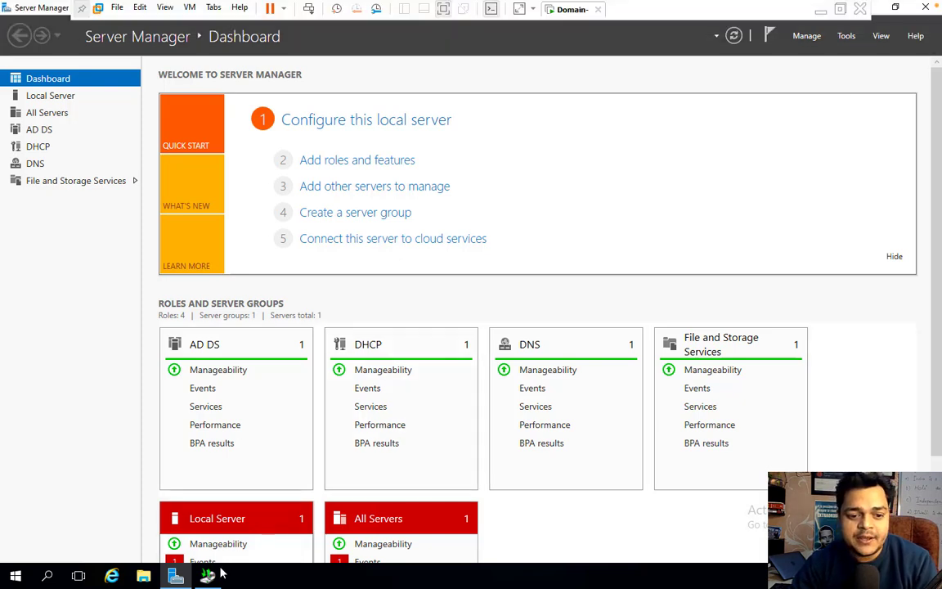
# - Maximize the Windows Server Backup console and launch the Recovery Wizard
pyautogui.click(207, 576)
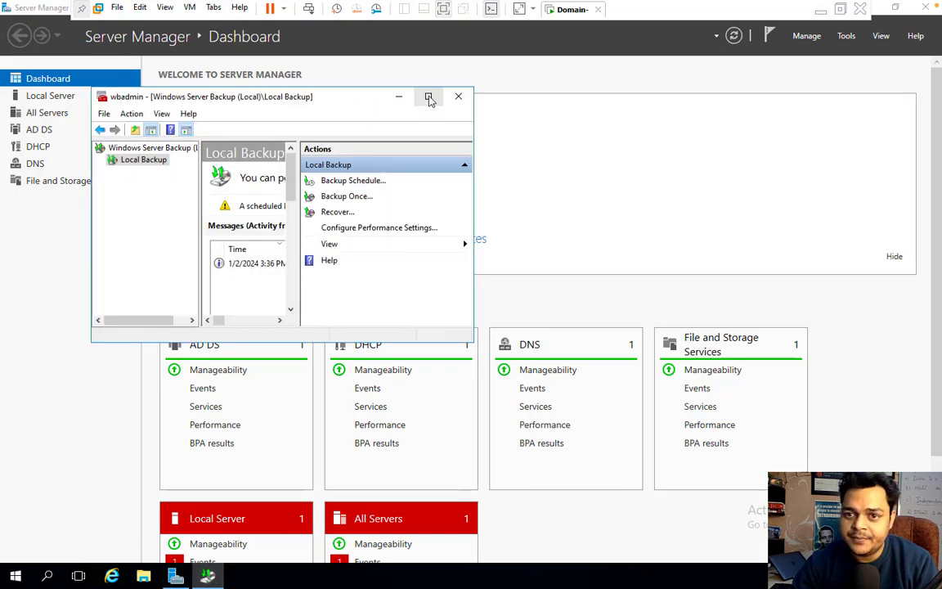
pyautogui.click(427, 96)
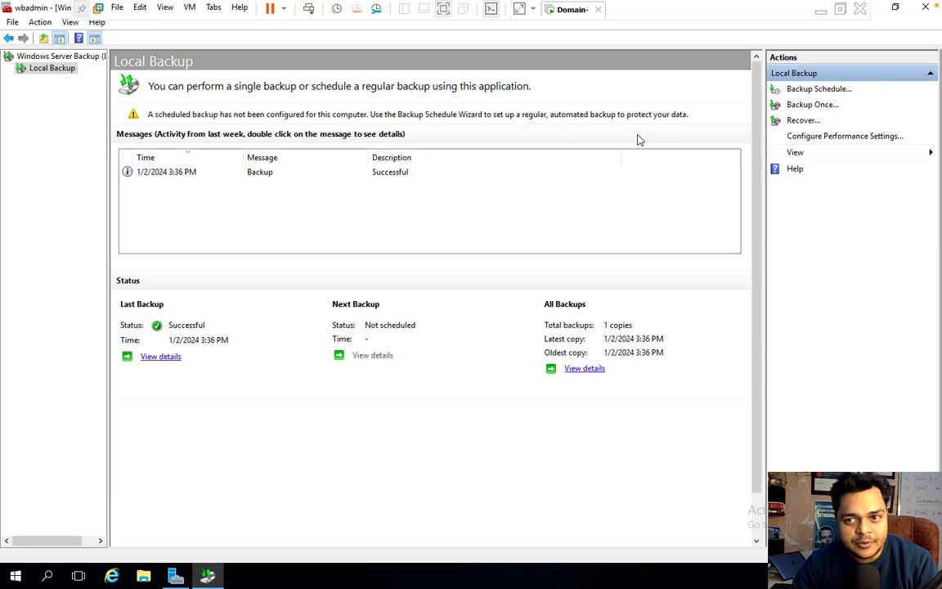
pyautogui.click(803, 122)
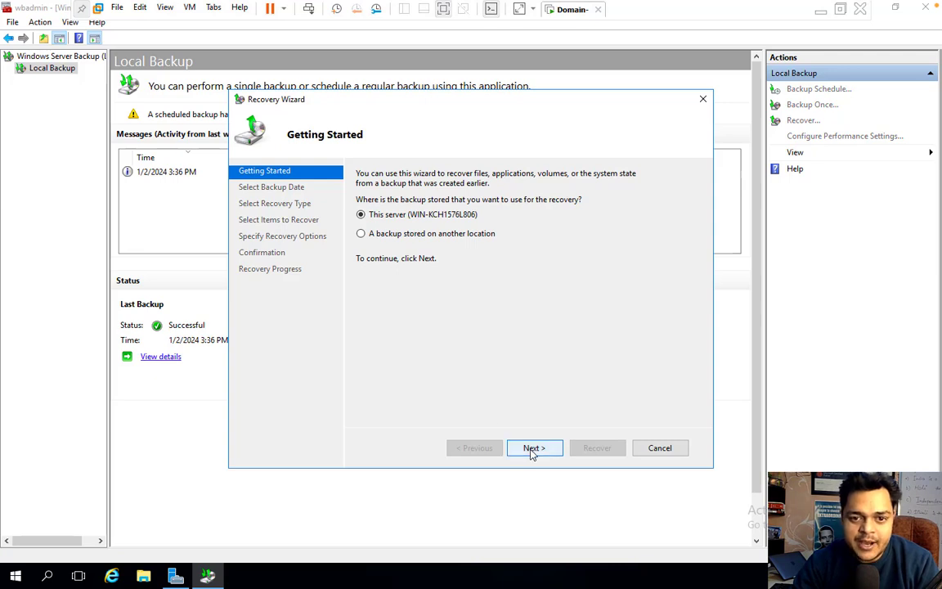
# - Recover from this server, choosing the 1/2/2024 3:36 PM backup
pyautogui.click(532, 448)
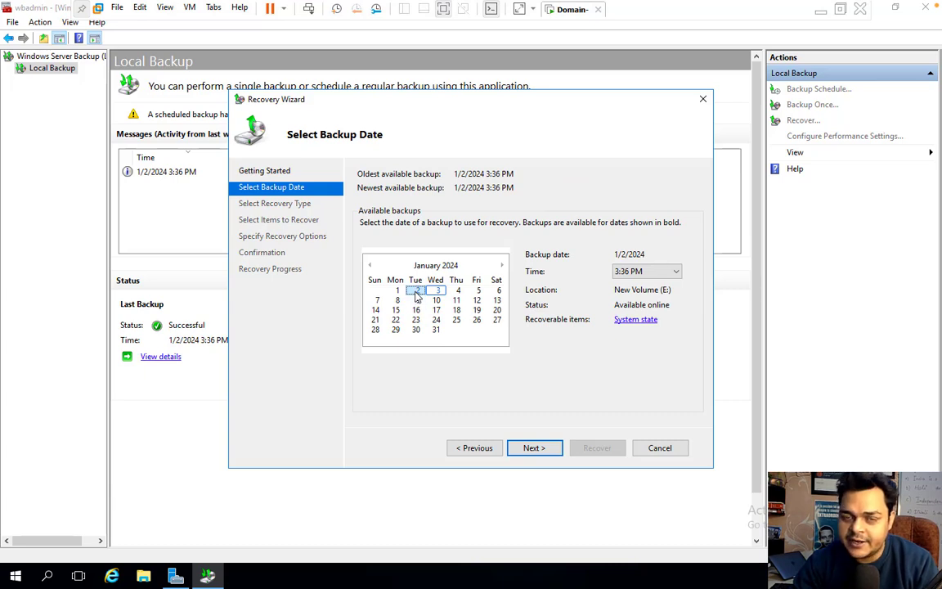
pyautogui.press('Left')
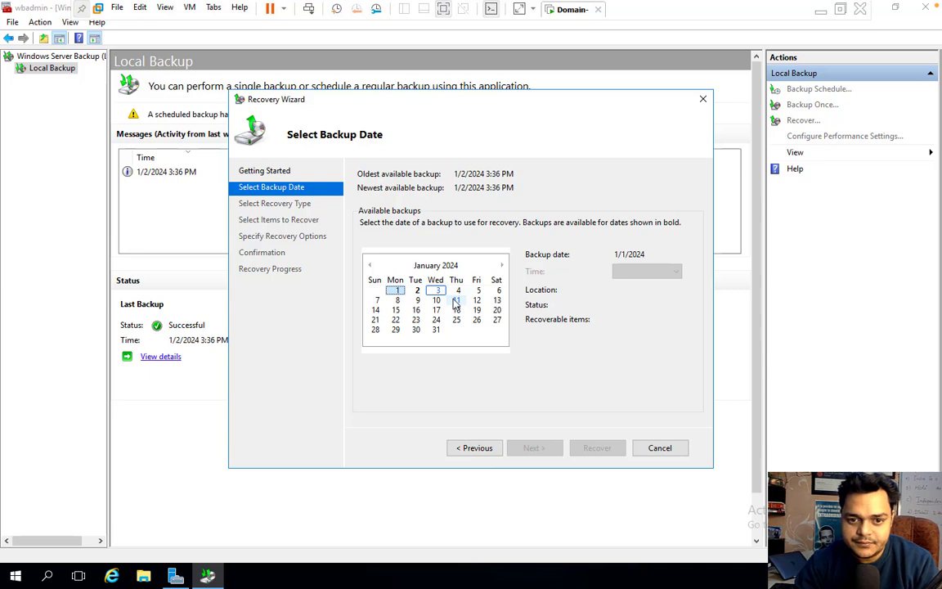
pyautogui.press('Right')
pyautogui.click(622, 270)
pyautogui.click(537, 449)
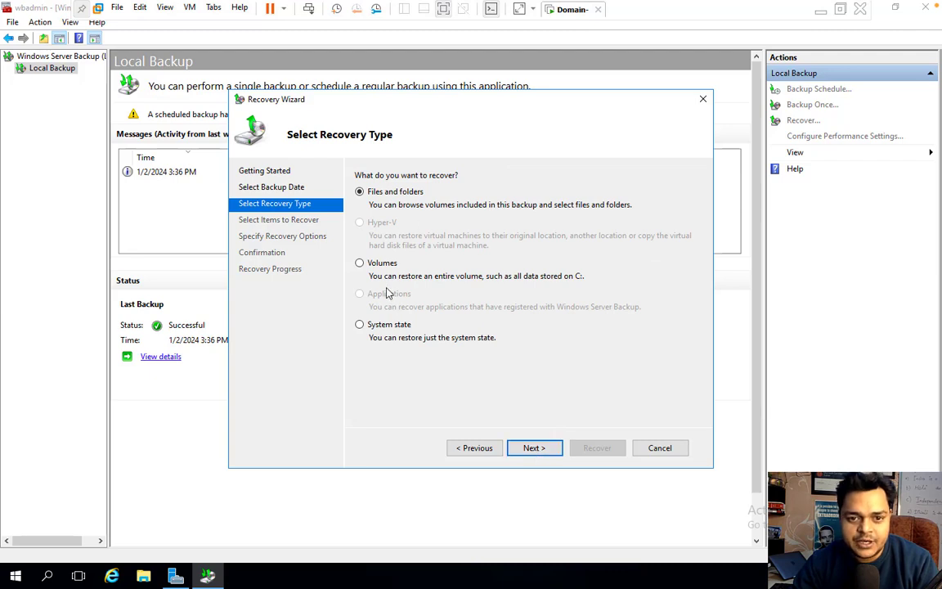
# - Select System state to the original location, dismiss the DSRM-required error, and close the wizard
pyautogui.click(391, 327)
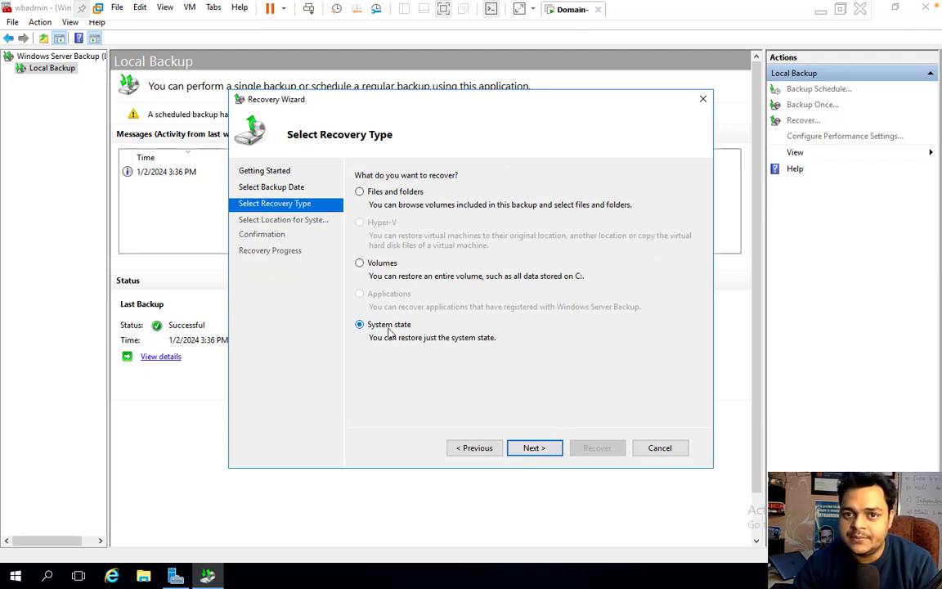
pyautogui.click(533, 450)
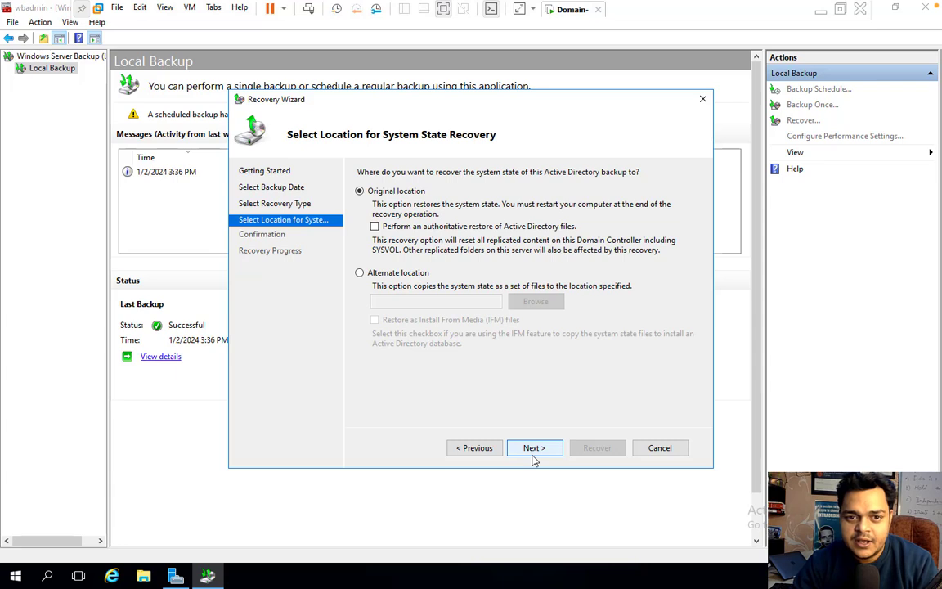
pyautogui.click(535, 450)
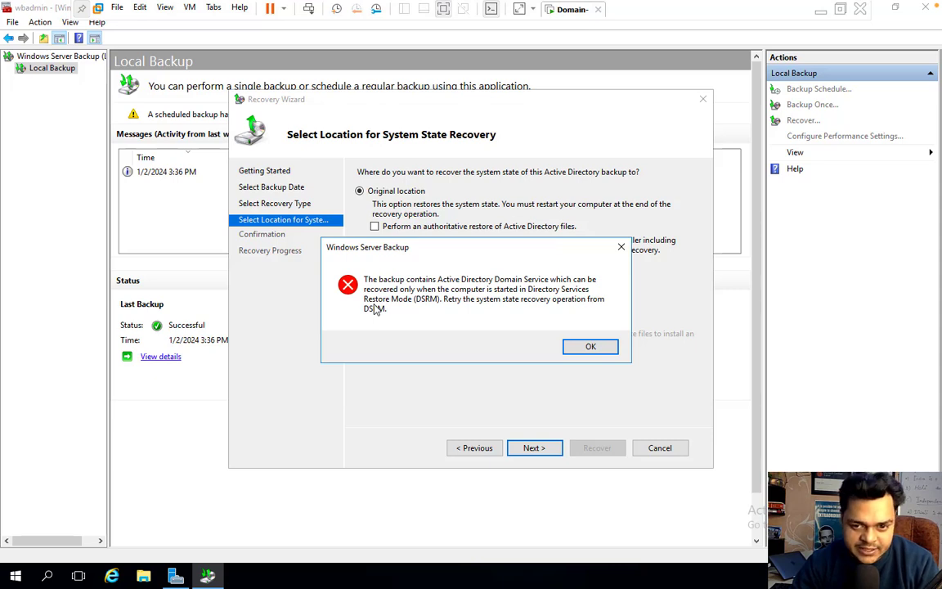
pyautogui.click(600, 349)
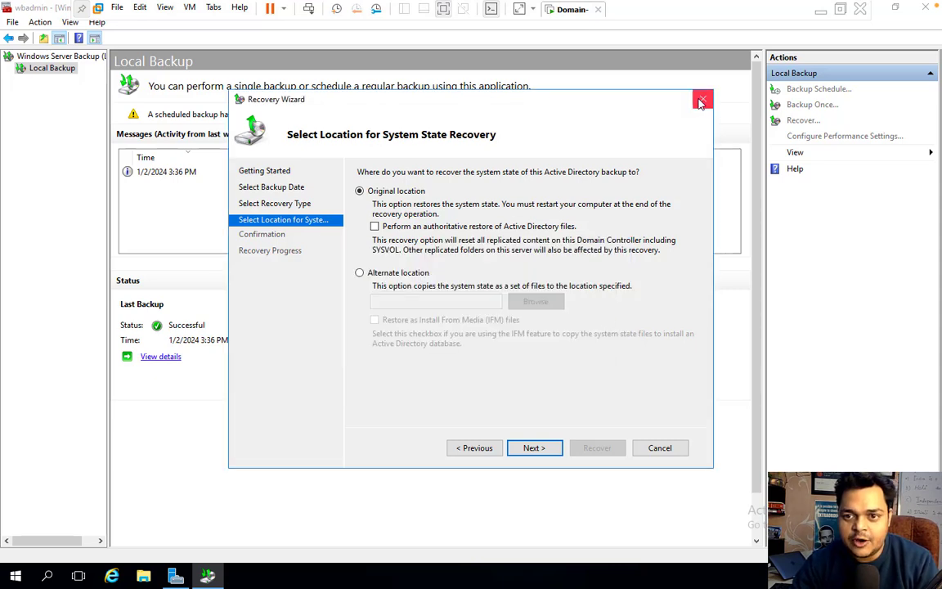
pyautogui.click(702, 100)
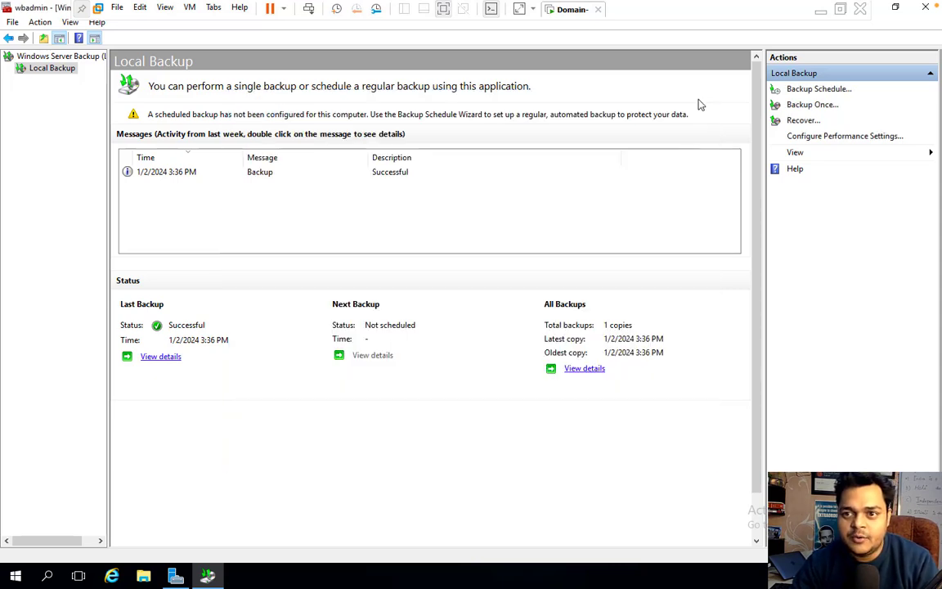
# - Launch System Configuration by running msconfig
pyautogui.rightClick(18, 579)
pyautogui.click(65, 512)
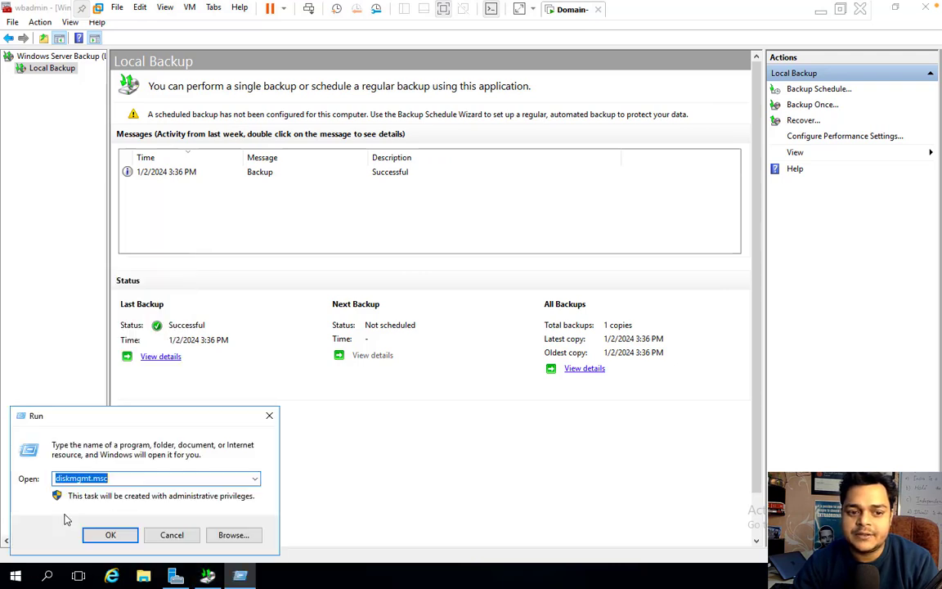
pyautogui.write('m')
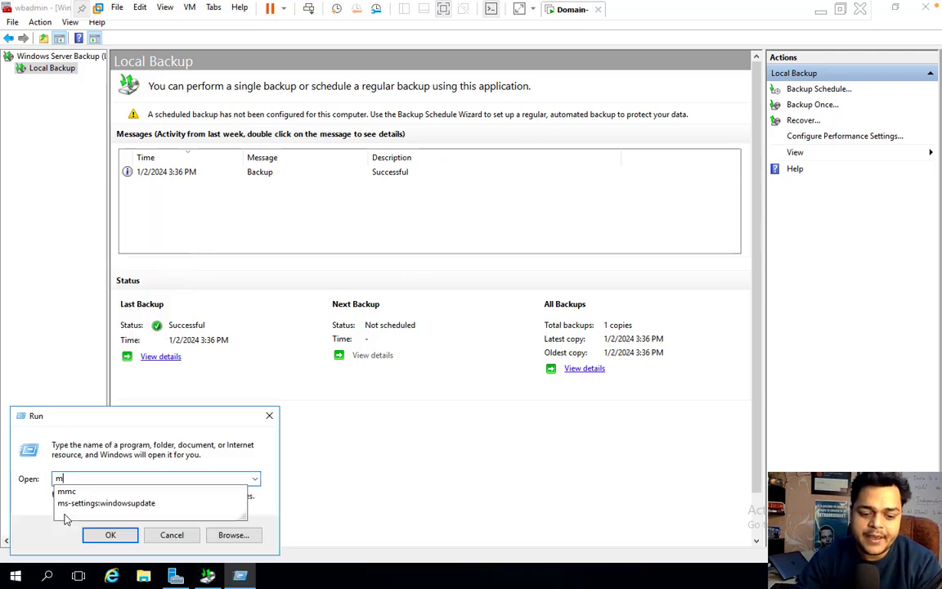
pyautogui.write('sconfig')
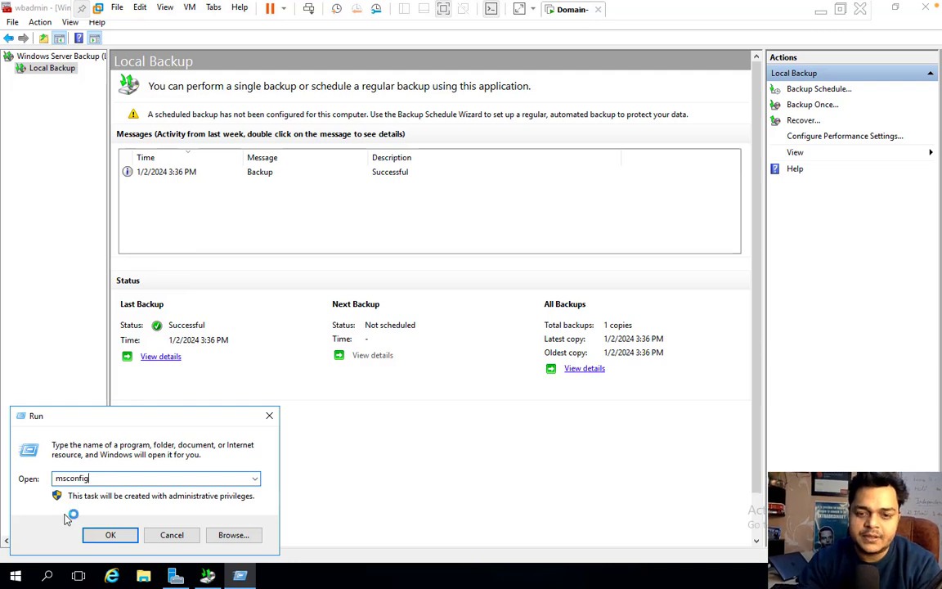
pyautogui.press('Return')
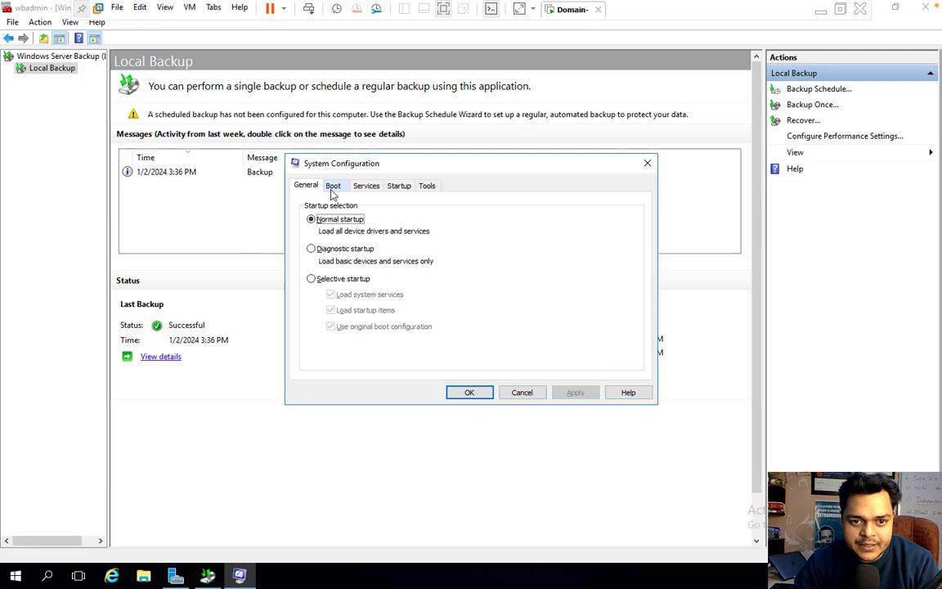
# - Enable Safe boot with Active Directory repair, apply it, and restart the server
pyautogui.click(333, 186)
pyautogui.click(315, 312)
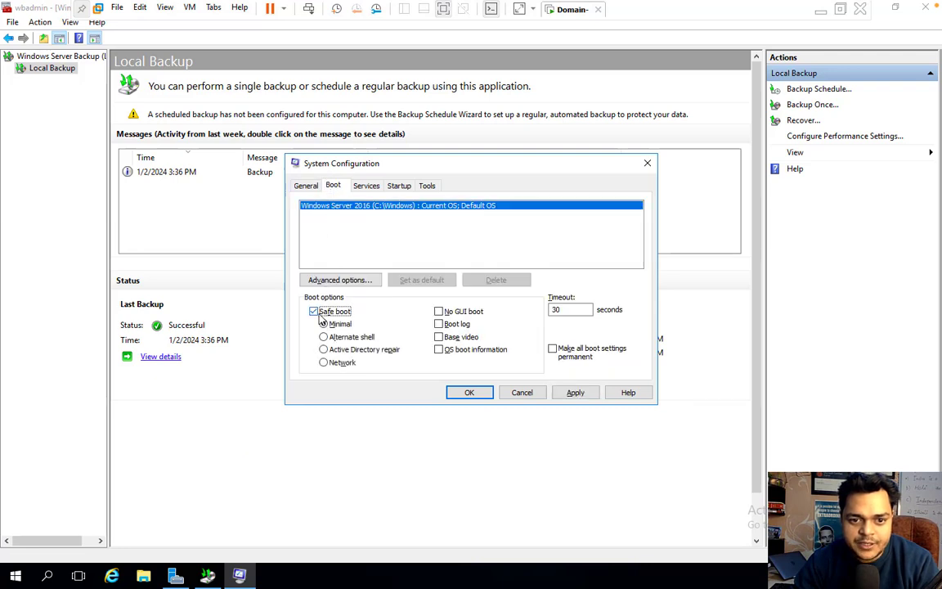
pyautogui.click(352, 349)
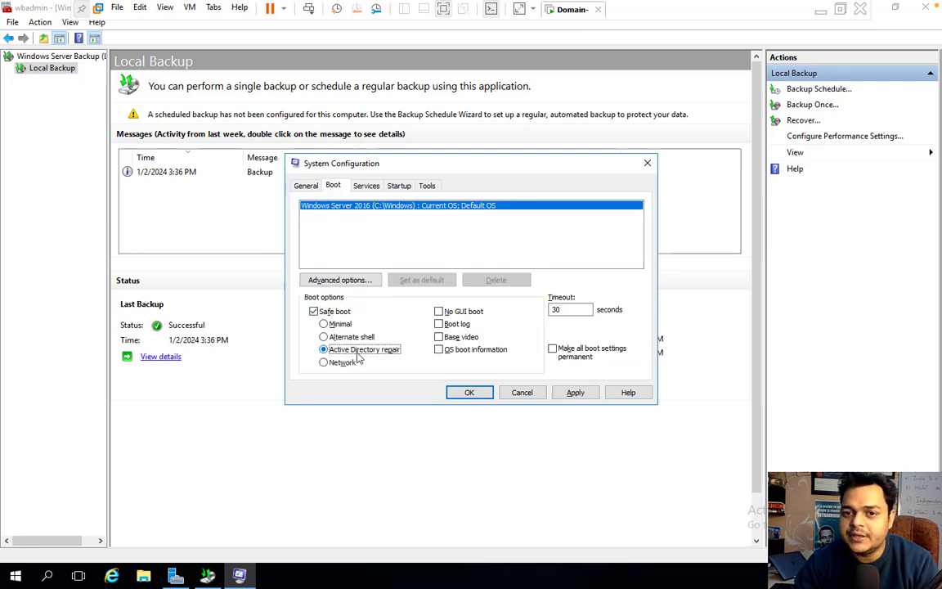
pyautogui.click(574, 393)
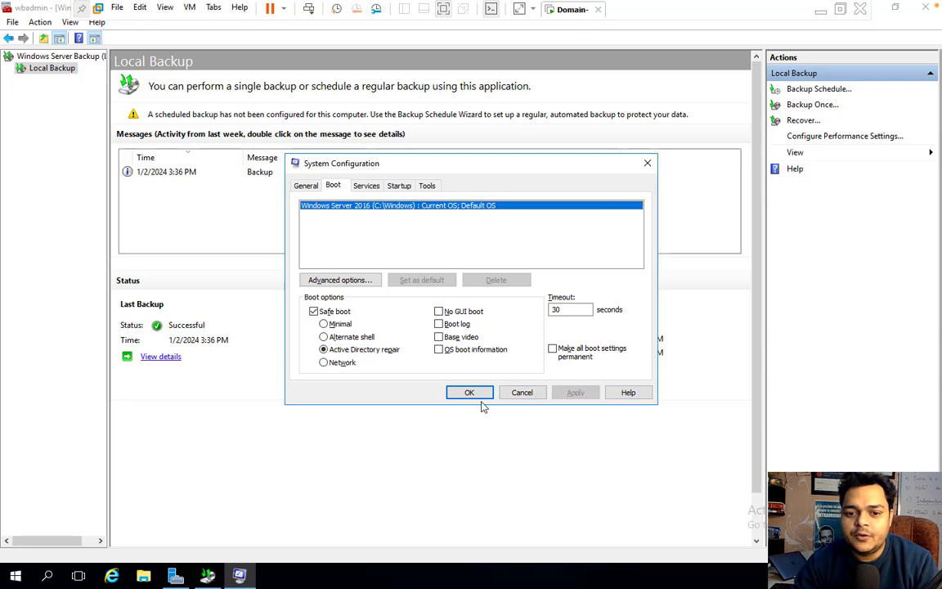
pyautogui.click(480, 394)
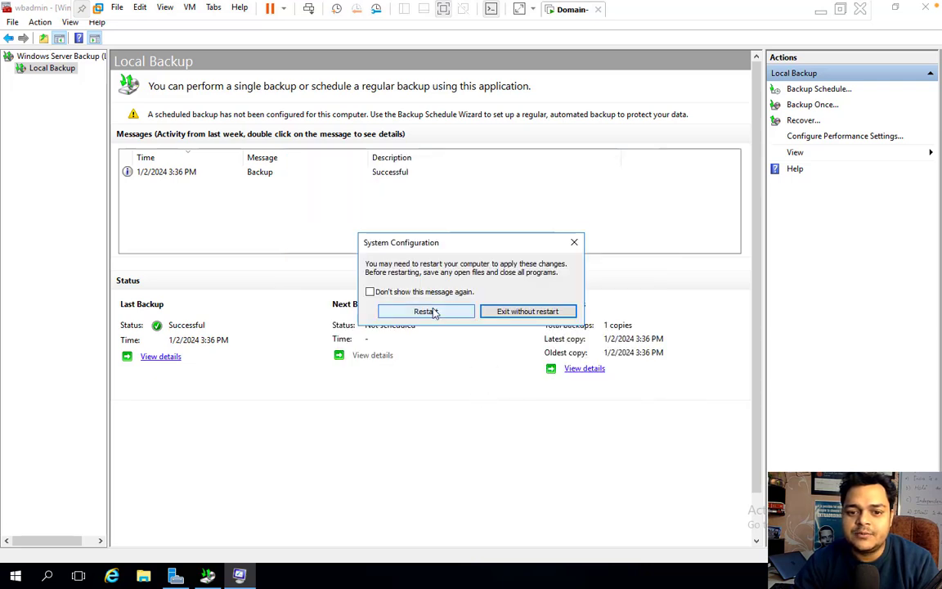
pyautogui.click(431, 312)
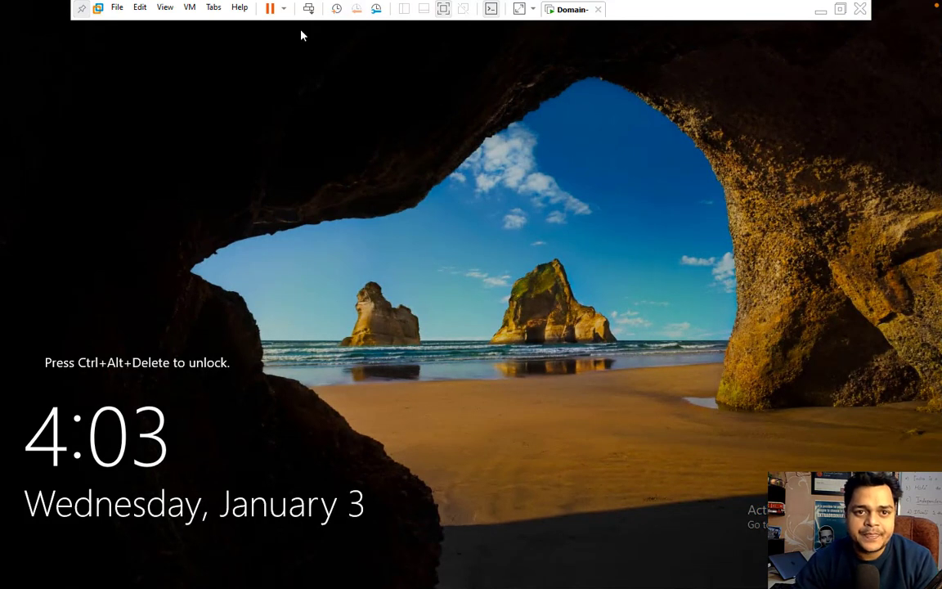
# - Try signing in as CLASS\Administrator, then dismiss the 'no logon servers' error
pyautogui.click(308, 8)
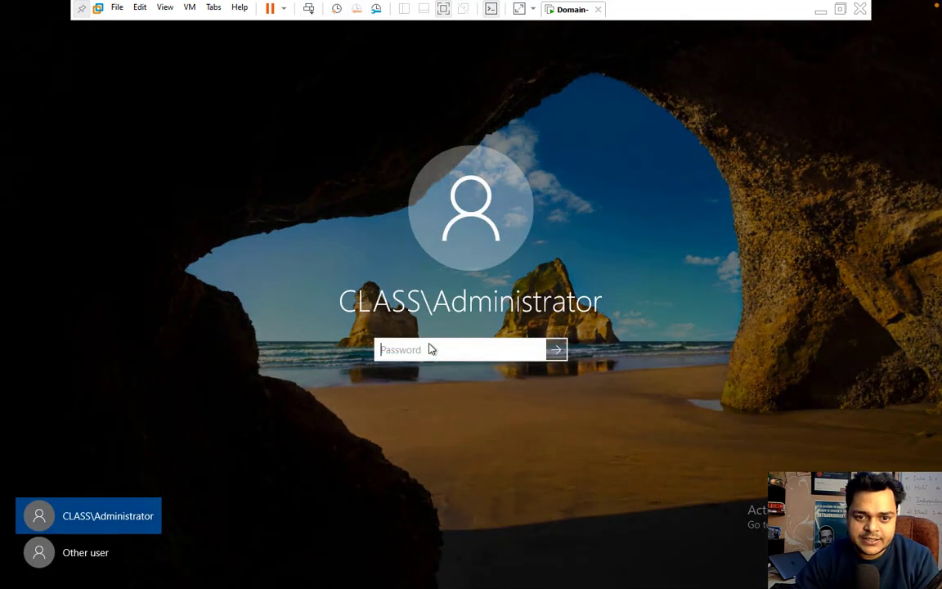
pyautogui.write('•••••')
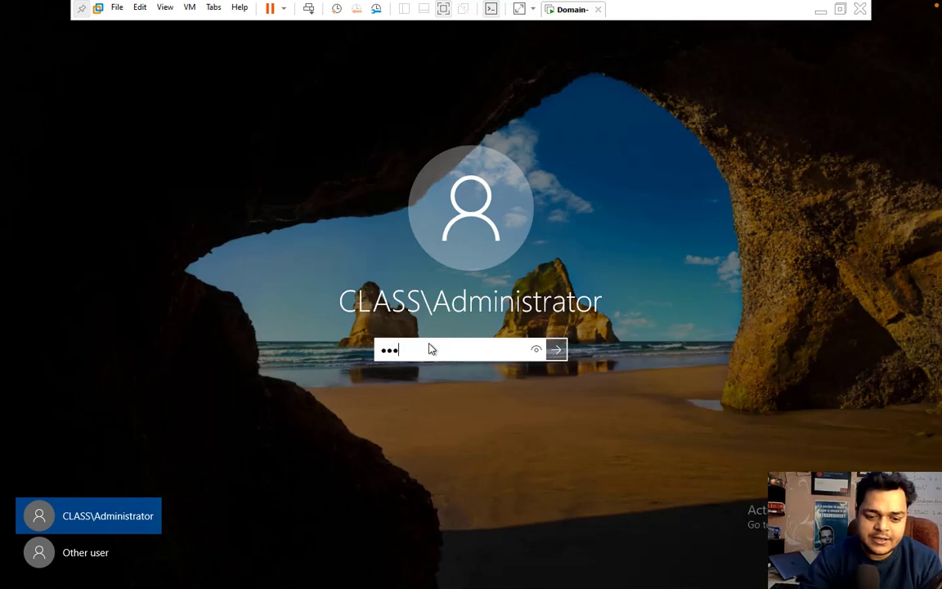
pyautogui.write('•••')
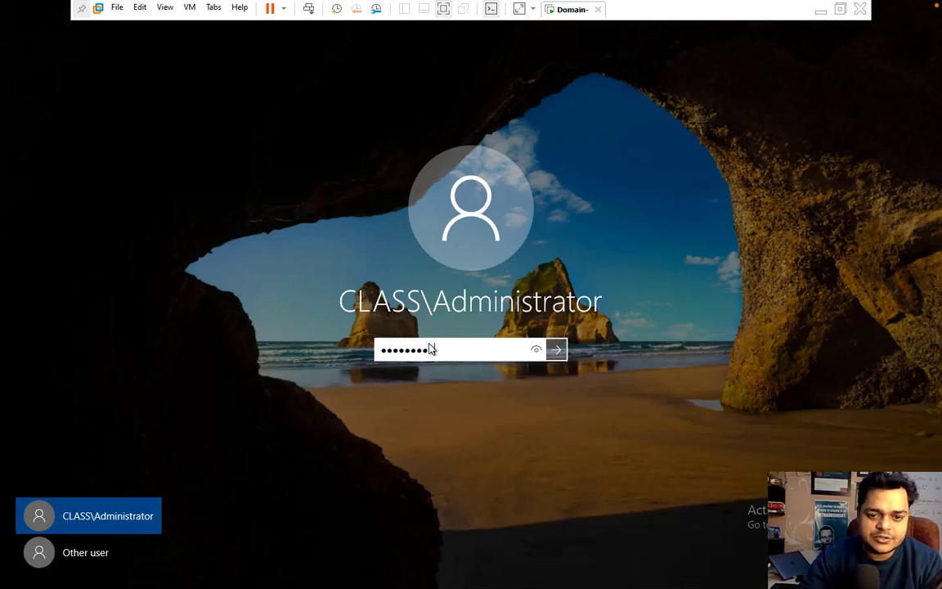
pyautogui.press('Return')
pyautogui.press('Return')
pyautogui.write('••••••••')
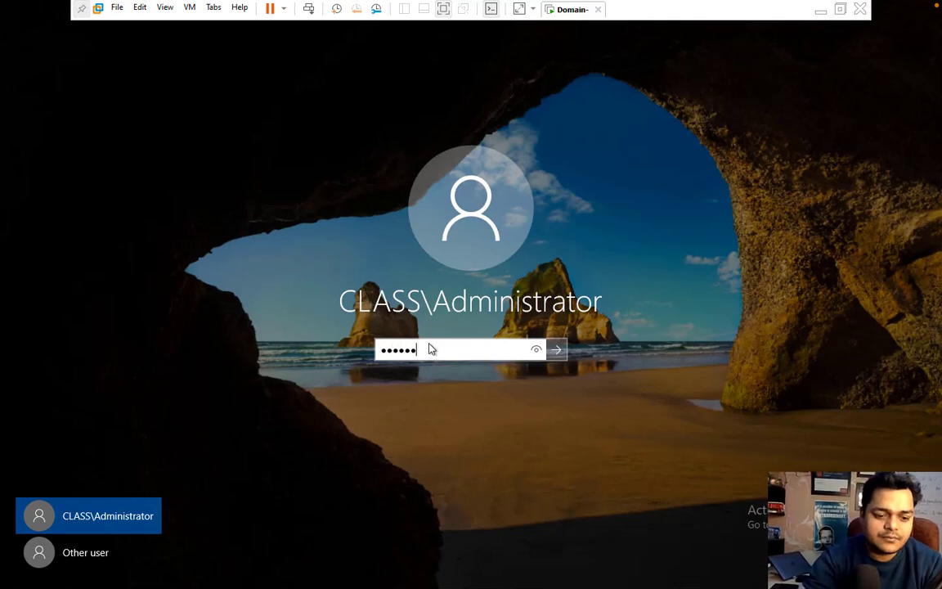
pyautogui.press('Return')
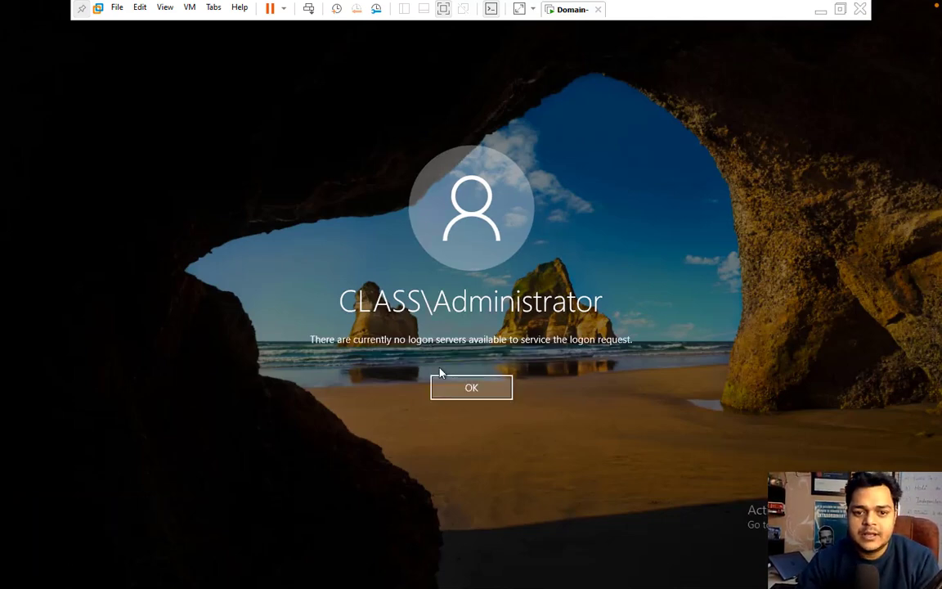
pyautogui.click(452, 391)
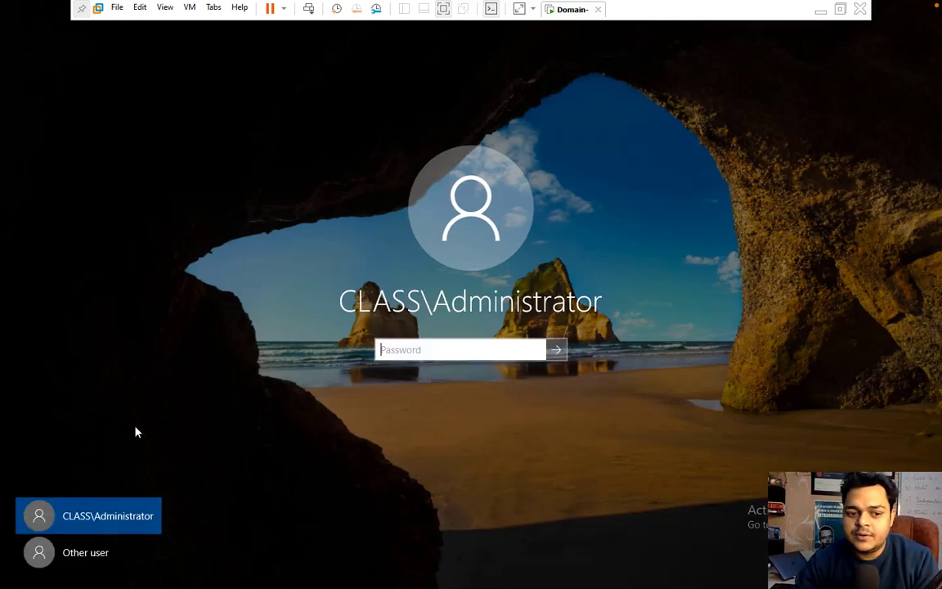
# - Sign in through Other user as the local Administrator with its password
pyautogui.click(92, 550)
pyautogui.write('Ad')
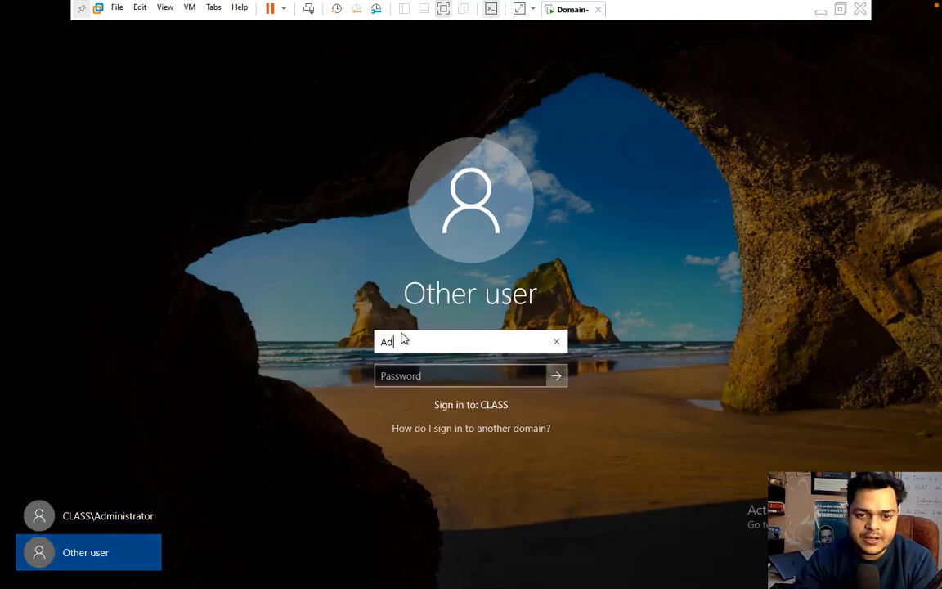
pyautogui.write('ministrator')
pyautogui.press('Tab')
pyautogui.write('••')
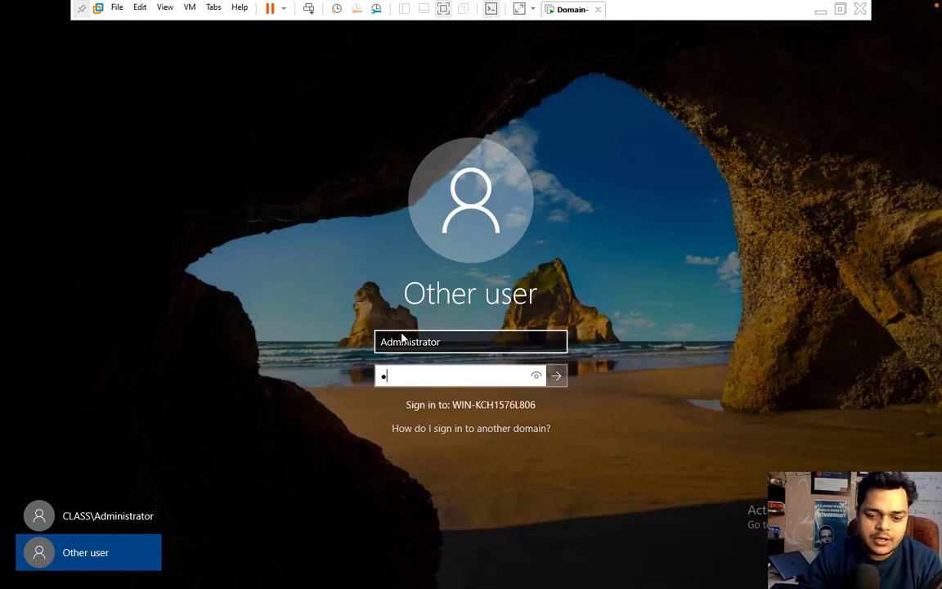
pyautogui.write('•••••••')
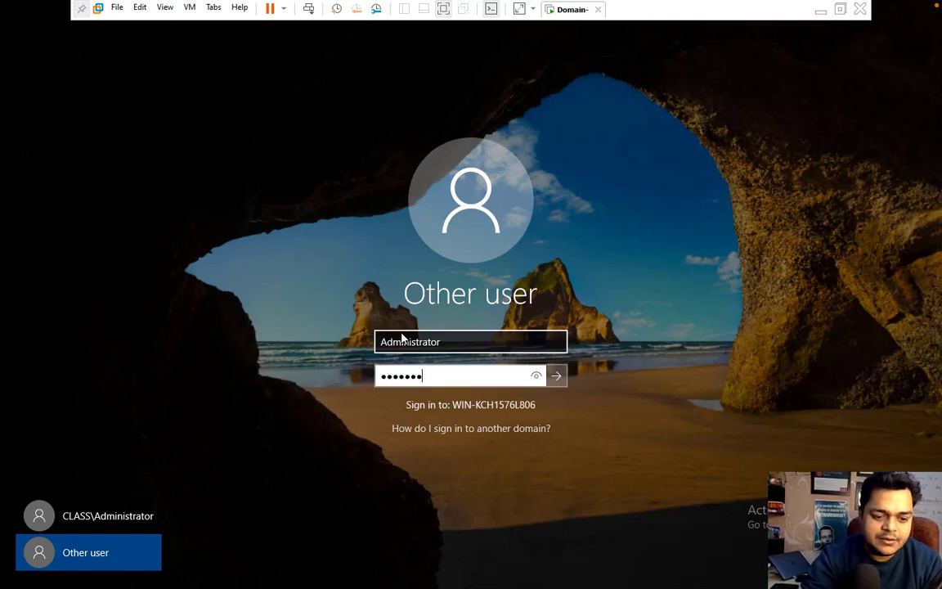
pyautogui.press('Return')
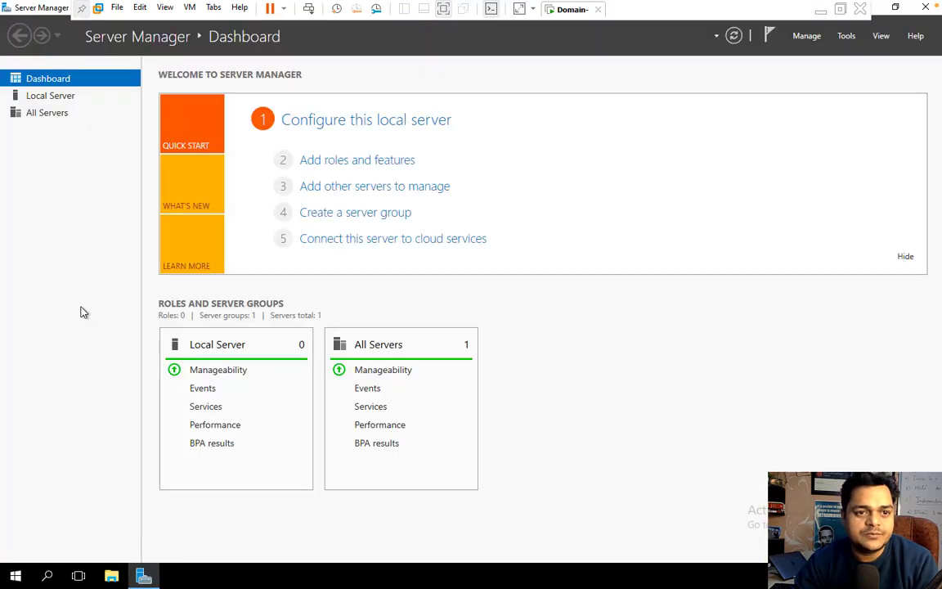
# - Launch Windows Server Backup from Server Manager's Tools menu
pyautogui.click(846, 37)
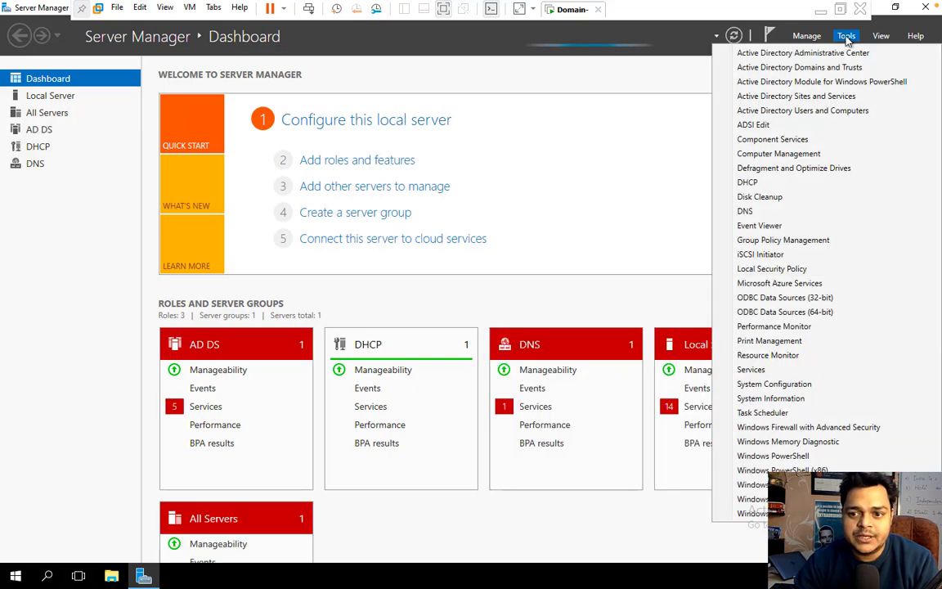
pyautogui.click(752, 513)
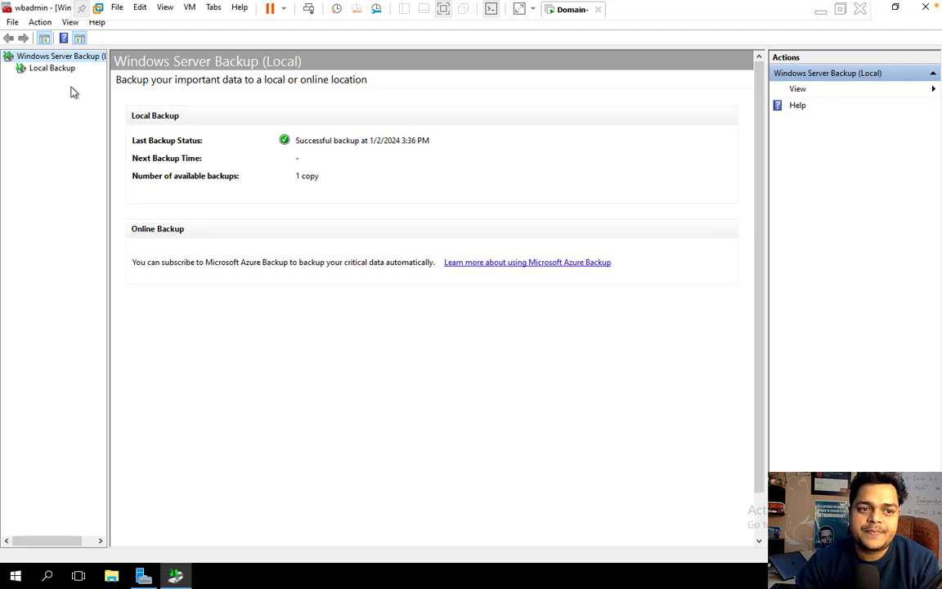
# - Start a recovery from this server's 1/2/2024 3:36 PM local backup, choosing System state
pyautogui.click(52, 69)
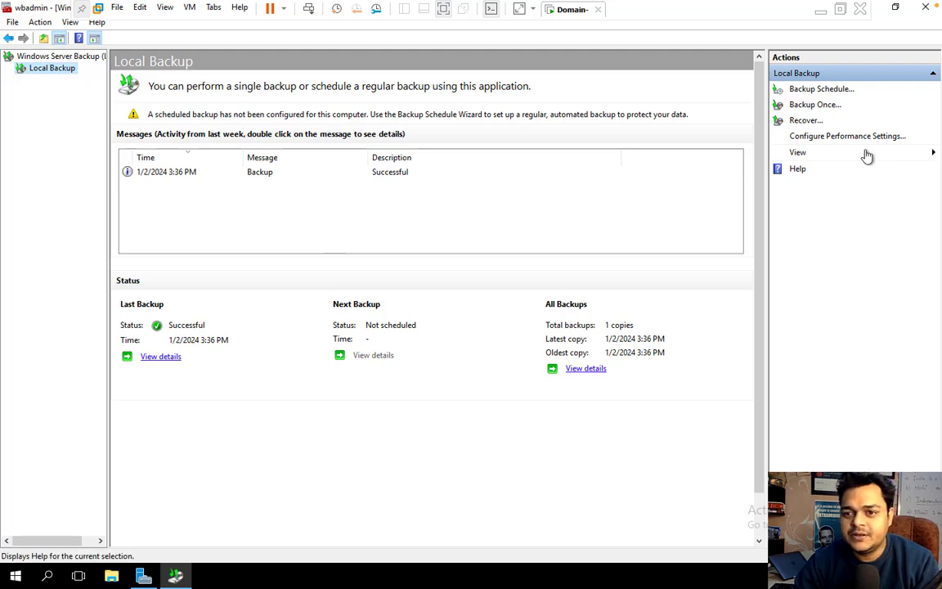
pyautogui.click(803, 122)
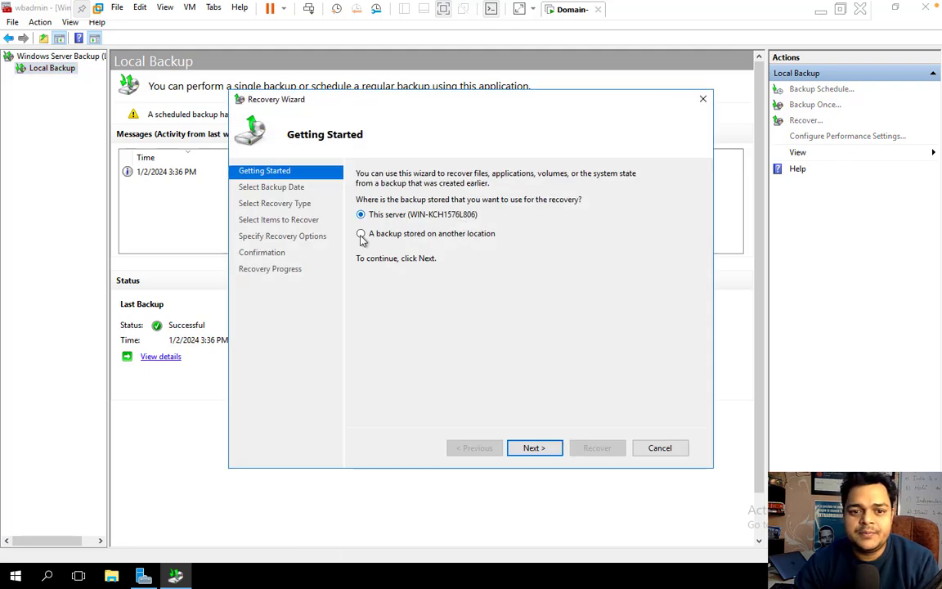
pyautogui.click(540, 452)
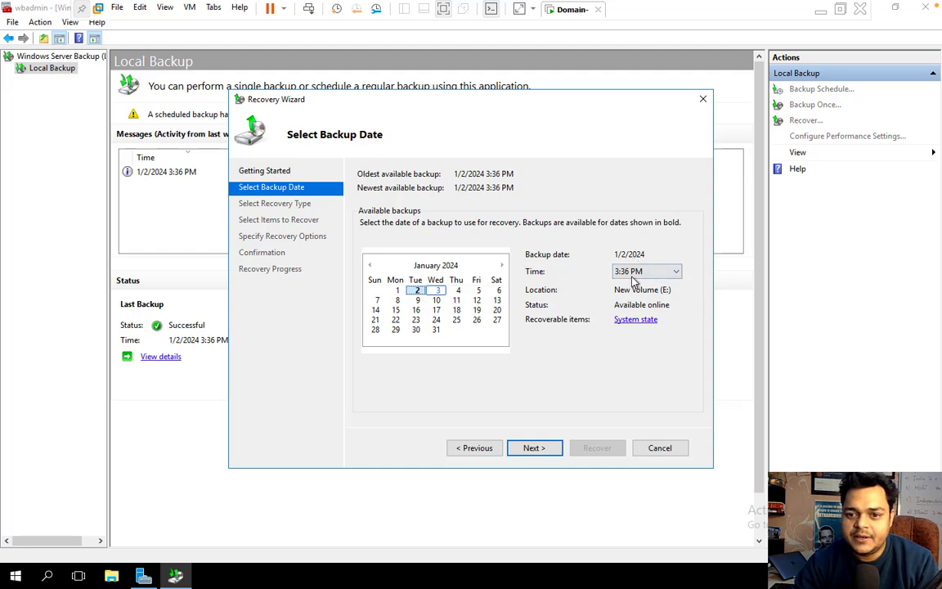
pyautogui.click(533, 449)
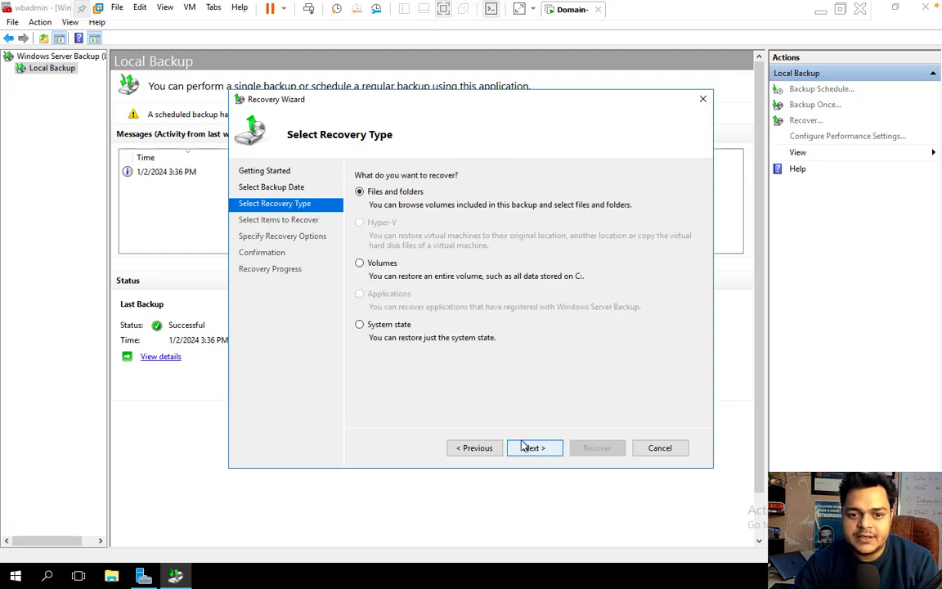
pyautogui.click(406, 326)
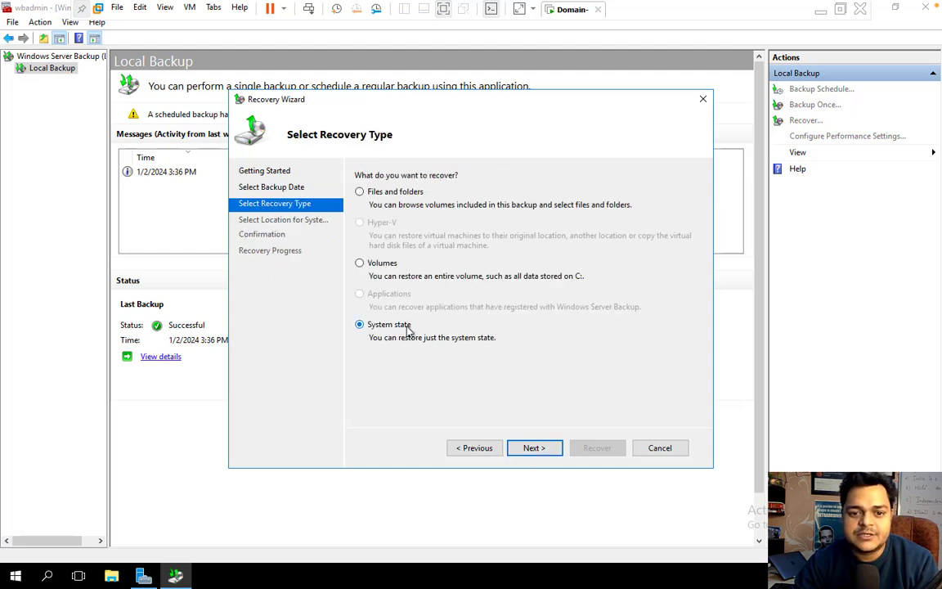
pyautogui.click(530, 449)
# - Restore to the original location with automatic reboot disabled, and confirm starting the recovery
pyautogui.click(531, 450)
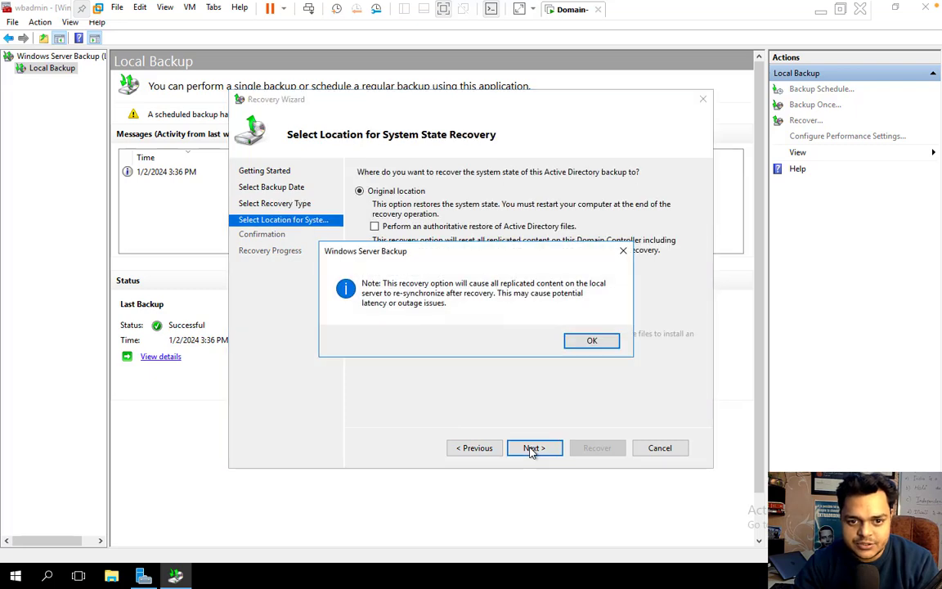
pyautogui.click(593, 341)
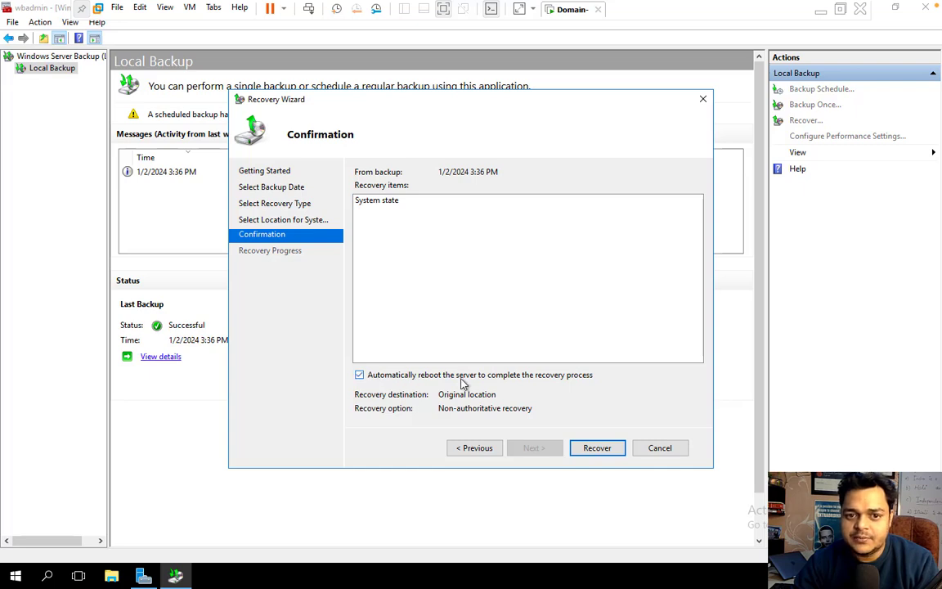
pyautogui.click(361, 375)
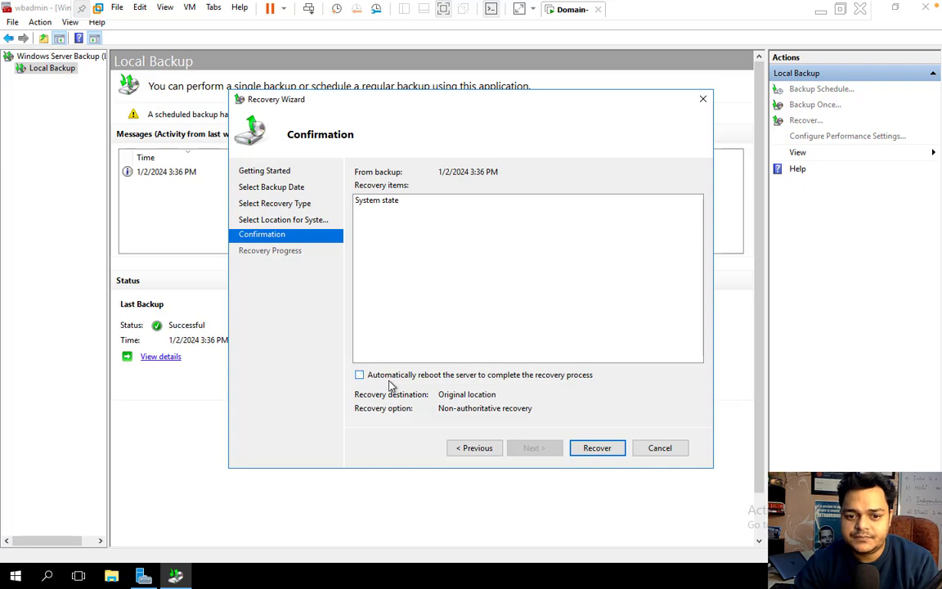
pyautogui.click(597, 448)
pyautogui.click(515, 350)
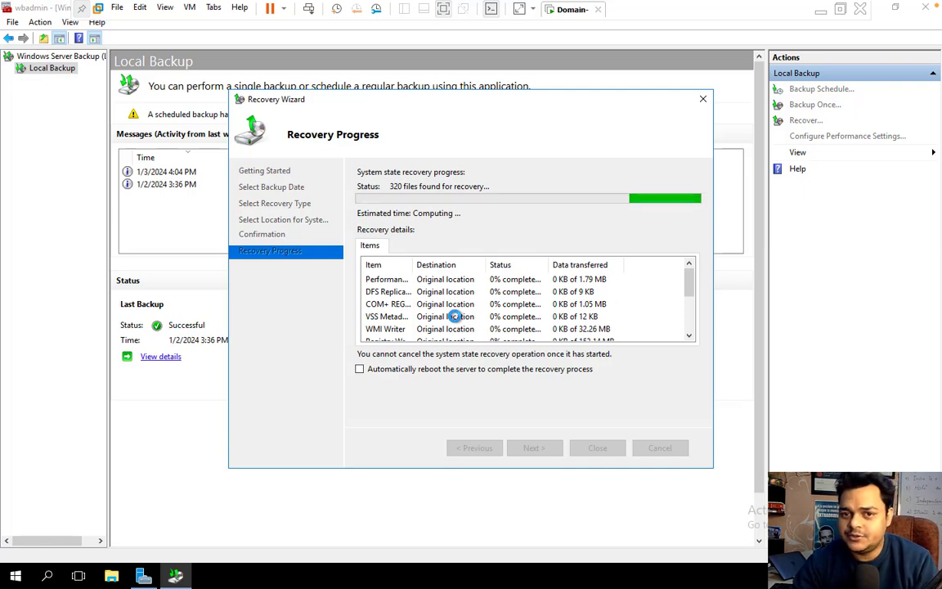
# - Wait until the recovery status reads Completed and the restart prompt appears
pyautogui.hotkey('ctrl', 'Left')
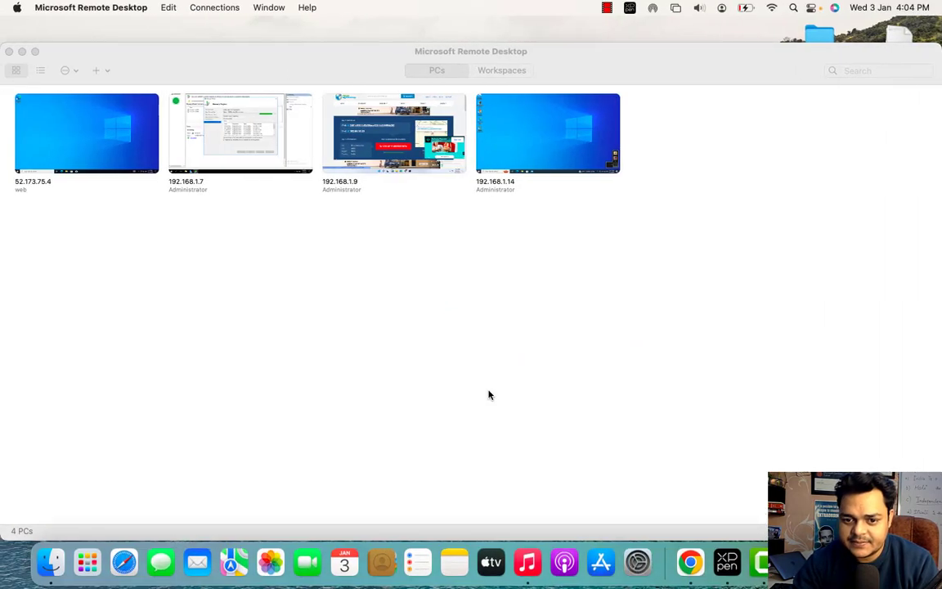
pyautogui.rightClick(764, 563)
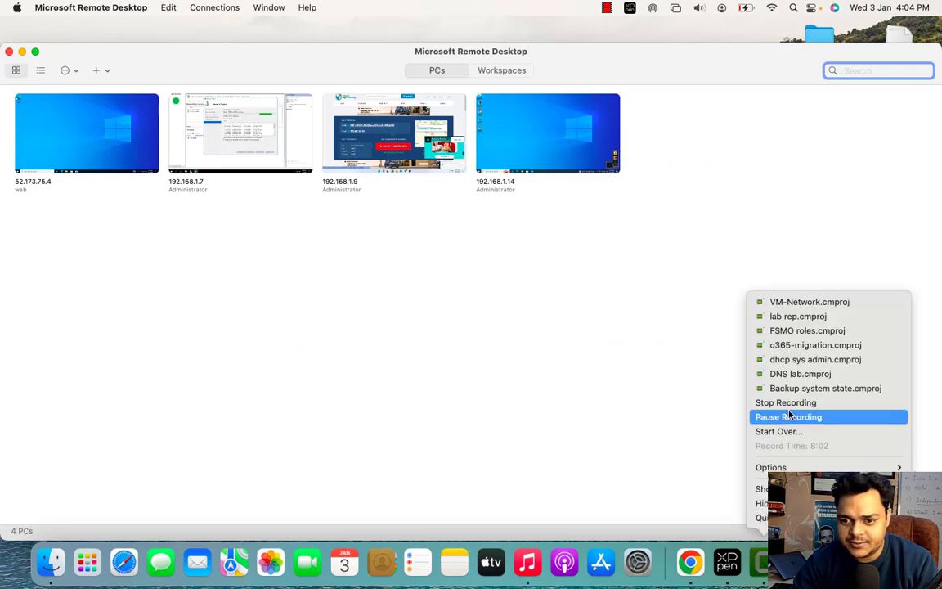
pyautogui.click(788, 417)
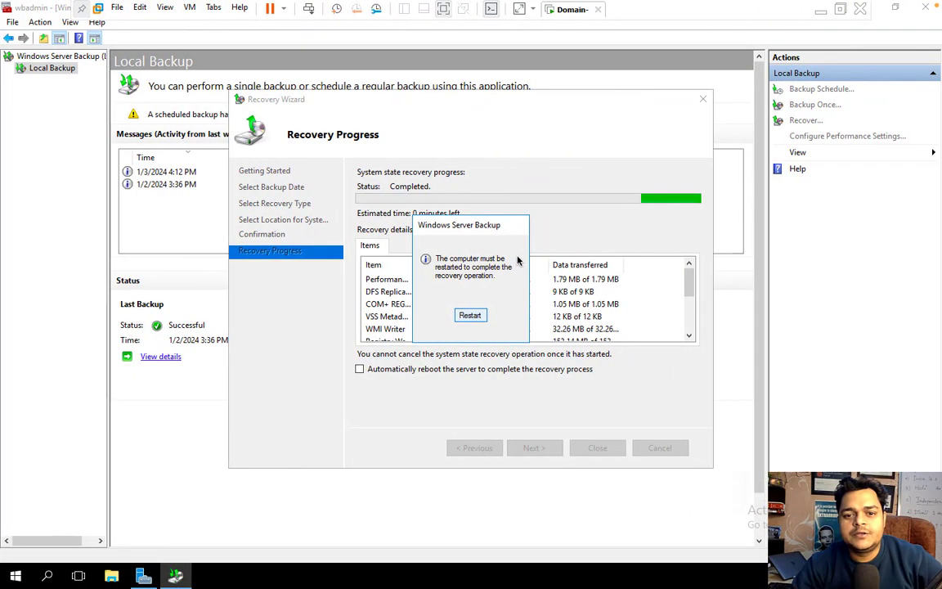
# - Restart the server, try the CLASS\Administrator domain sign-in, and dismiss the 'no logon servers' error
pyautogui.click(470, 316)
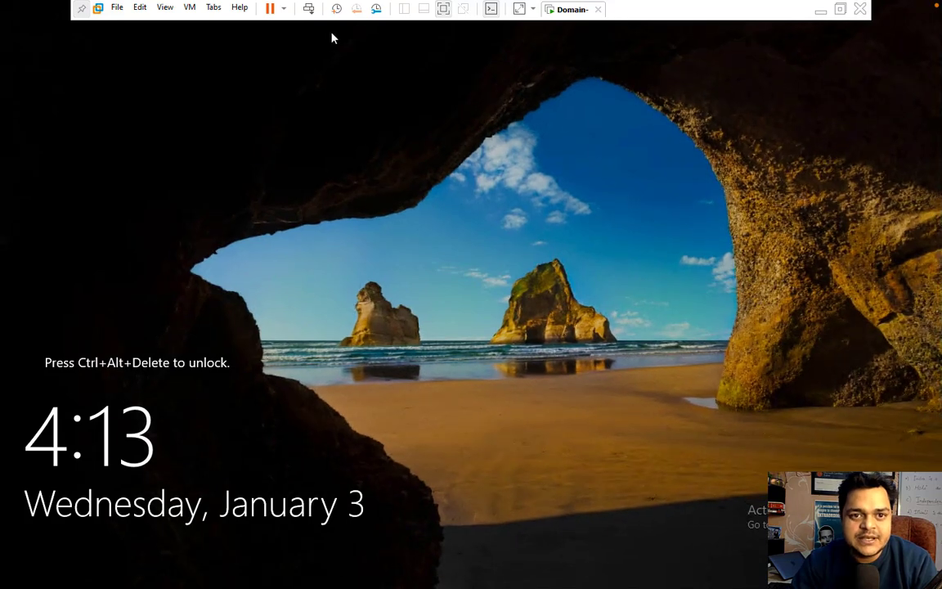
pyautogui.click(308, 8)
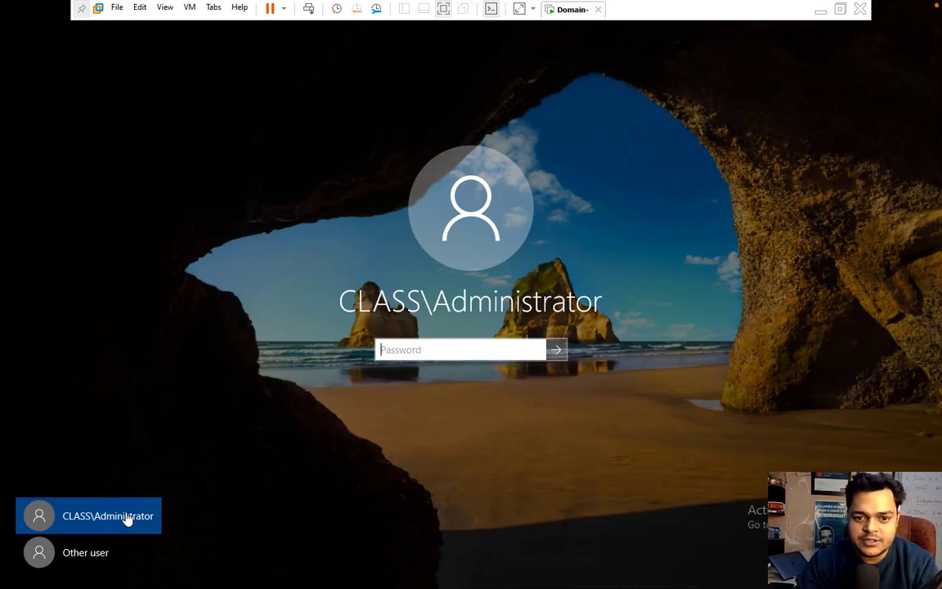
pyautogui.write('P@ssw')
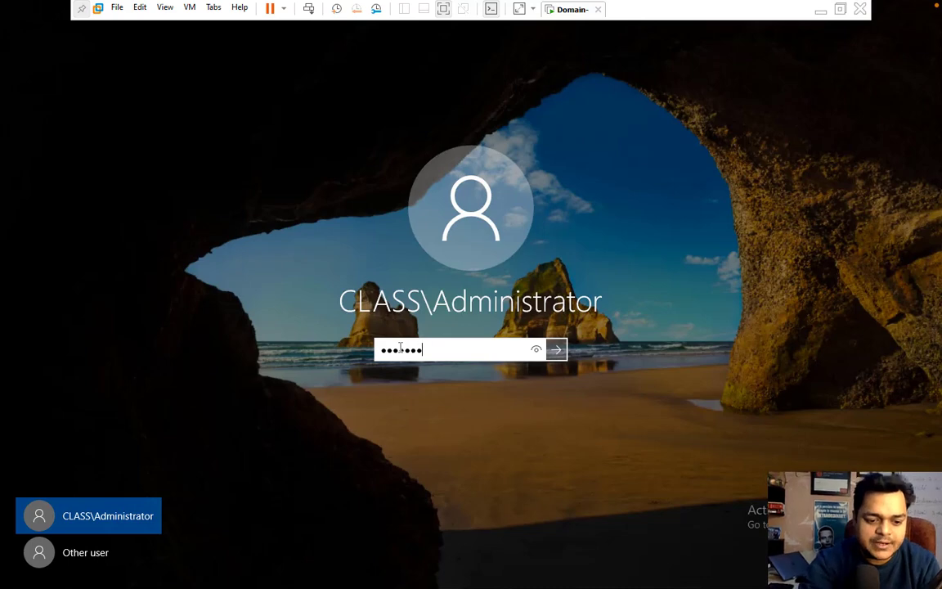
pyautogui.press('Return')
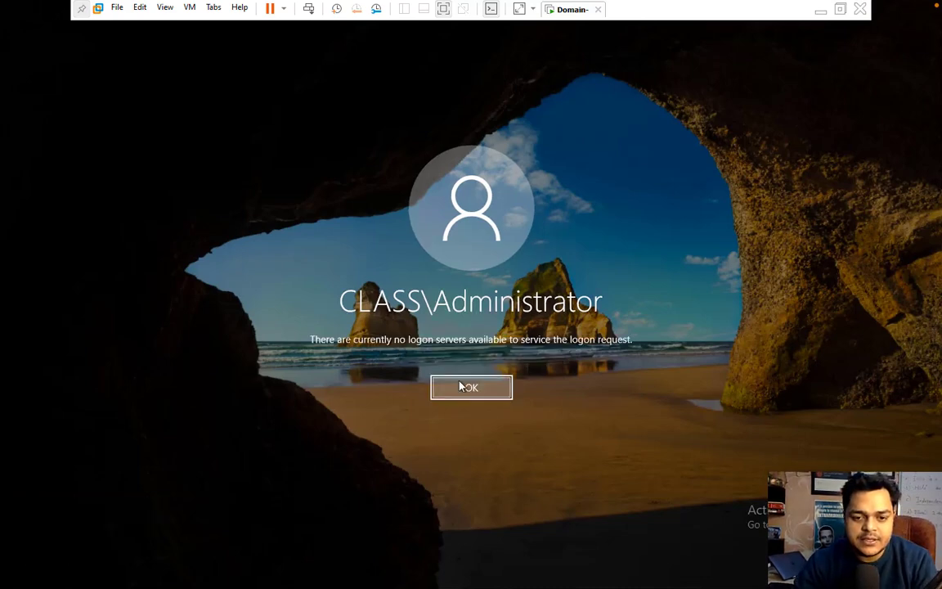
pyautogui.click(445, 385)
# - Sign in through Other user as the local Administrator with its password
pyautogui.click(70, 560)
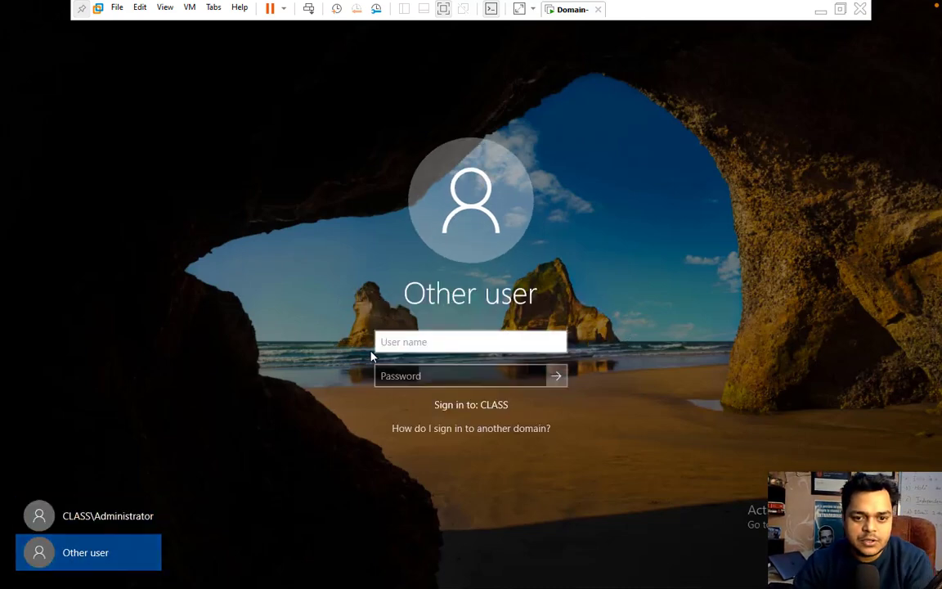
pyautogui.write('Admin')
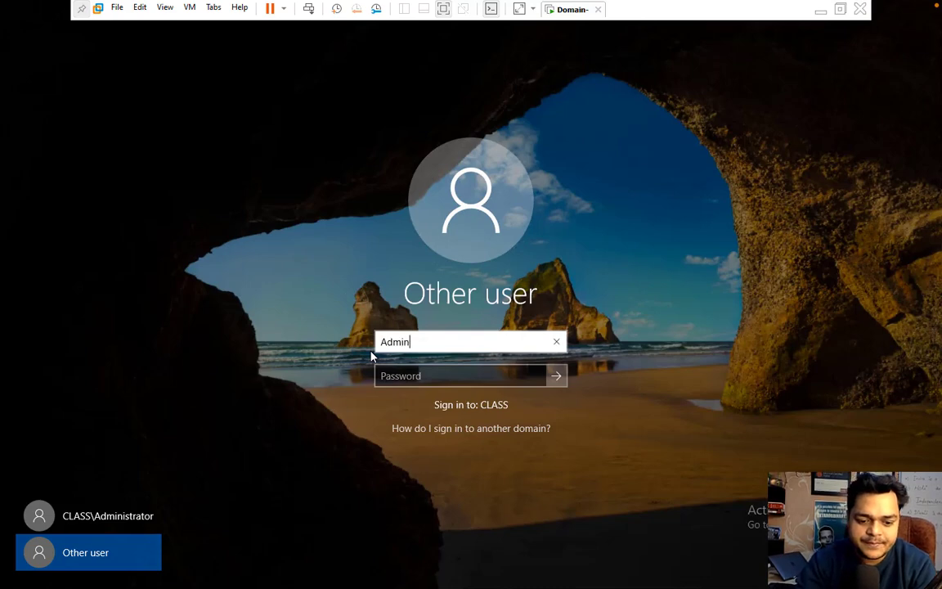
pyautogui.write('istrator')
pyautogui.press('Tab')
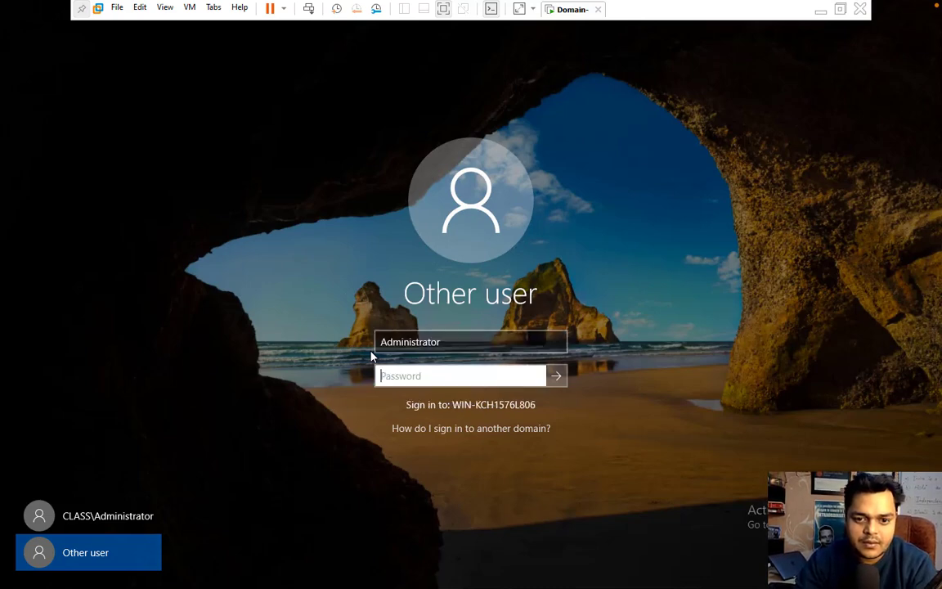
pyautogui.write('•••••••')
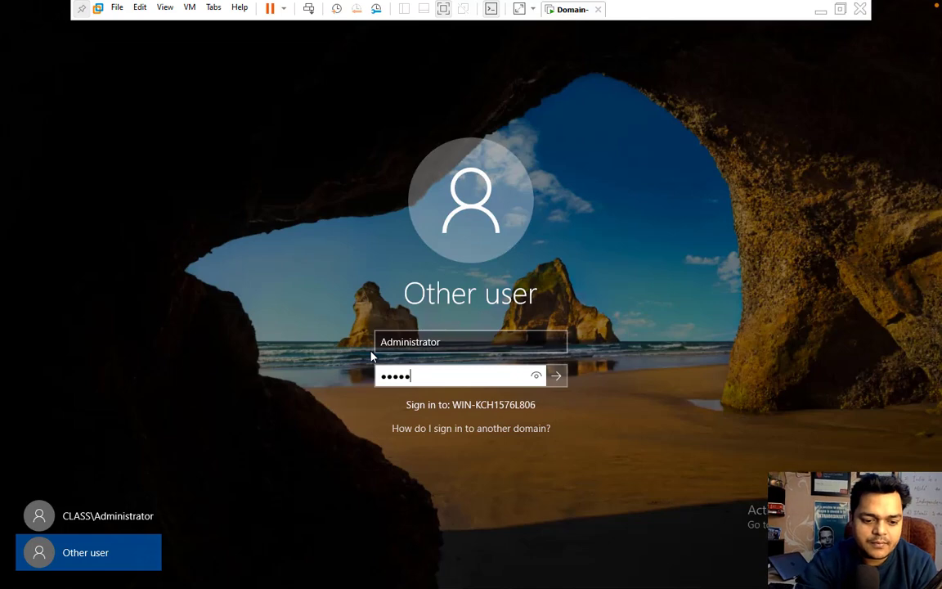
pyautogui.write('•••••')
pyautogui.press('Return')
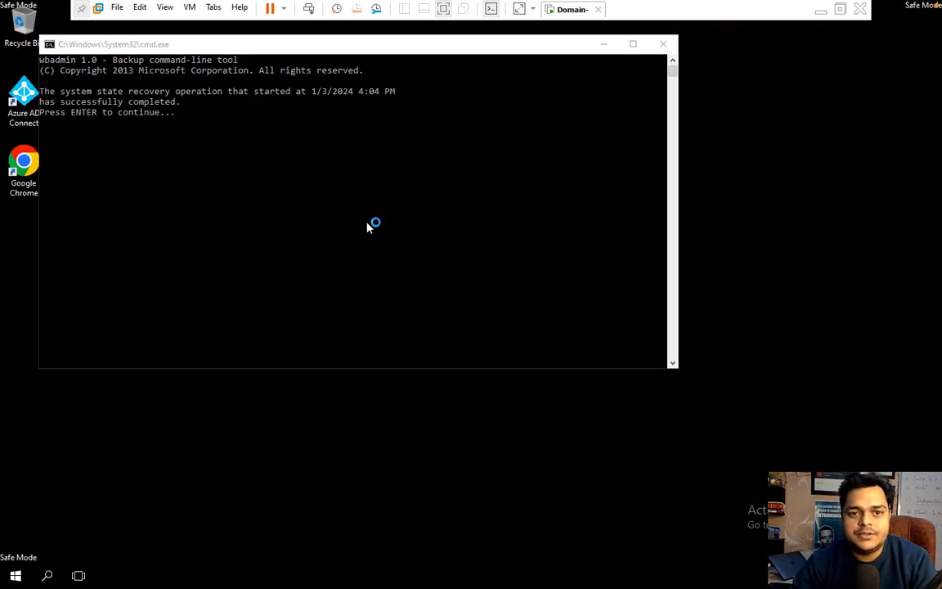
# - Clear Safe boot in msconfig's Boot settings, apply it, and restart the server normally
pyautogui.rightClick(17, 575)
pyautogui.click(70, 507)
pyautogui.write('mscon')
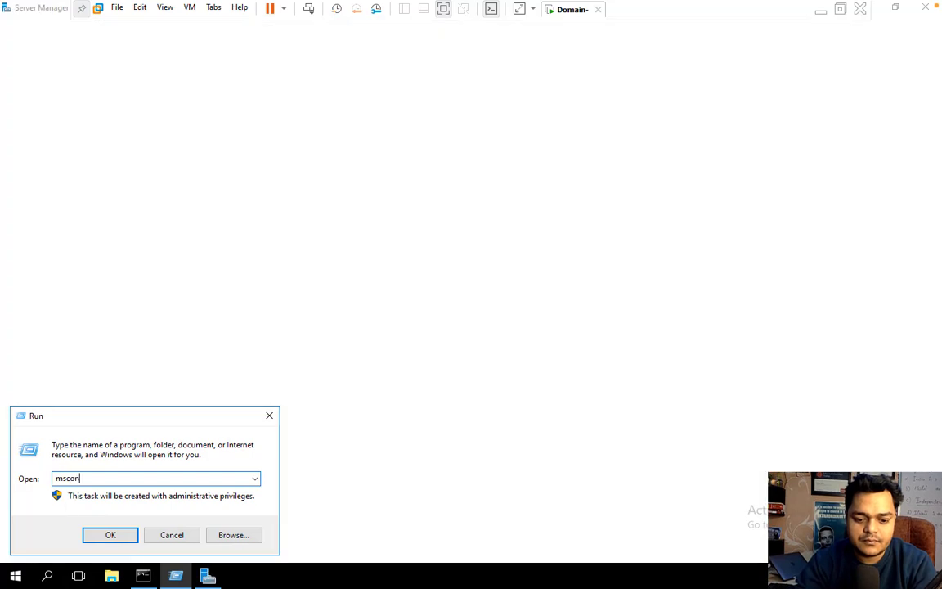
pyautogui.write('fig')
pyautogui.press('Return')
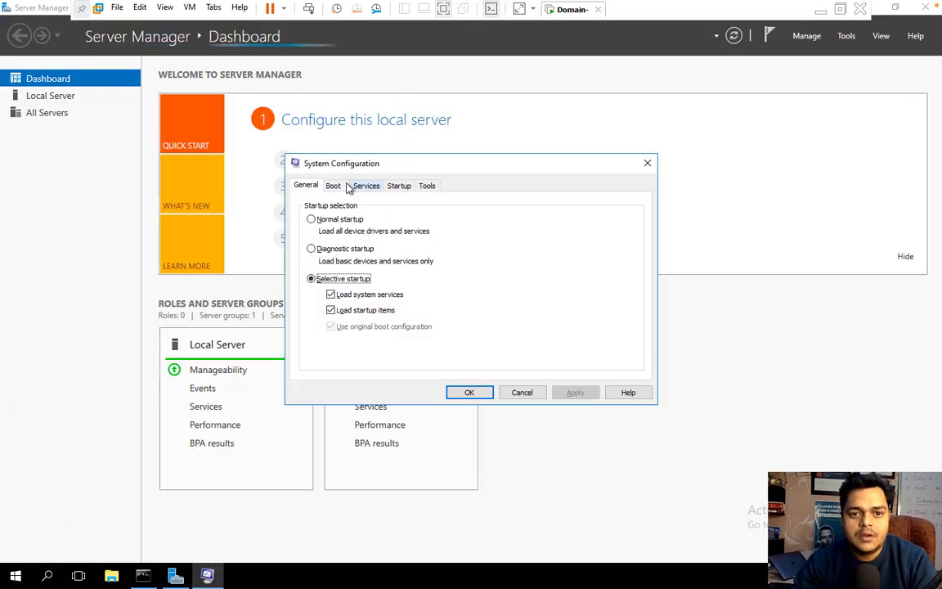
pyautogui.click(342, 188)
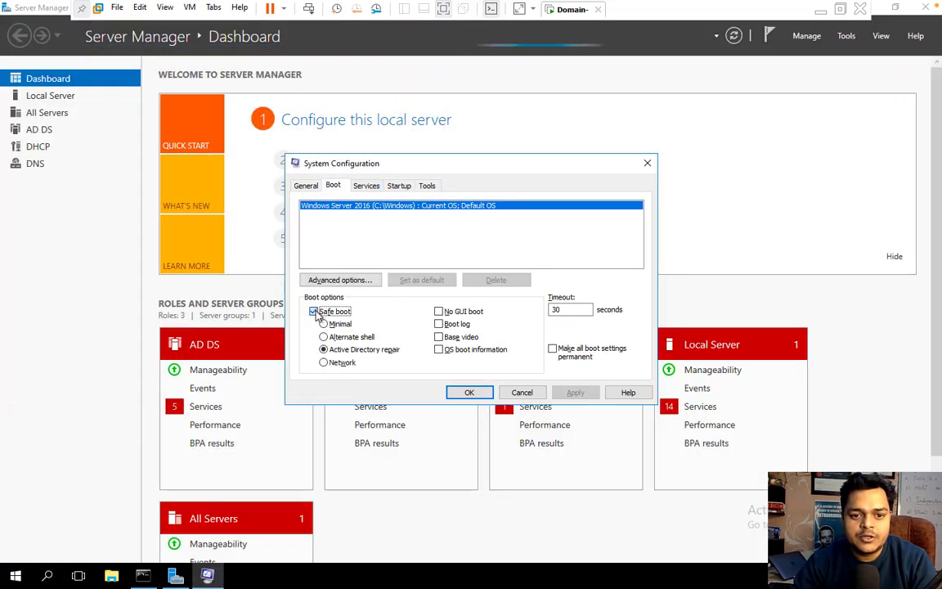
pyautogui.click(573, 391)
pyautogui.click(469, 392)
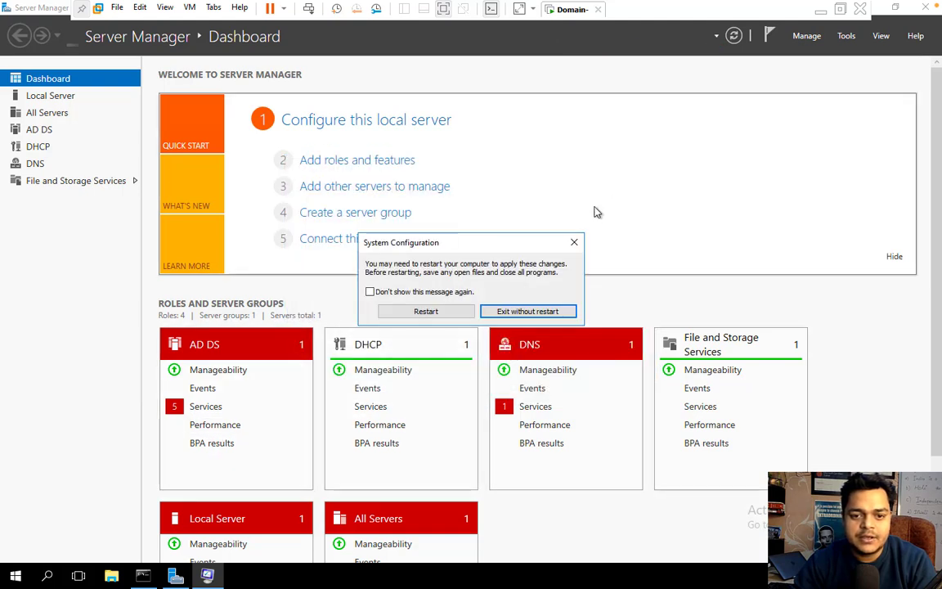
pyautogui.click(426, 311)
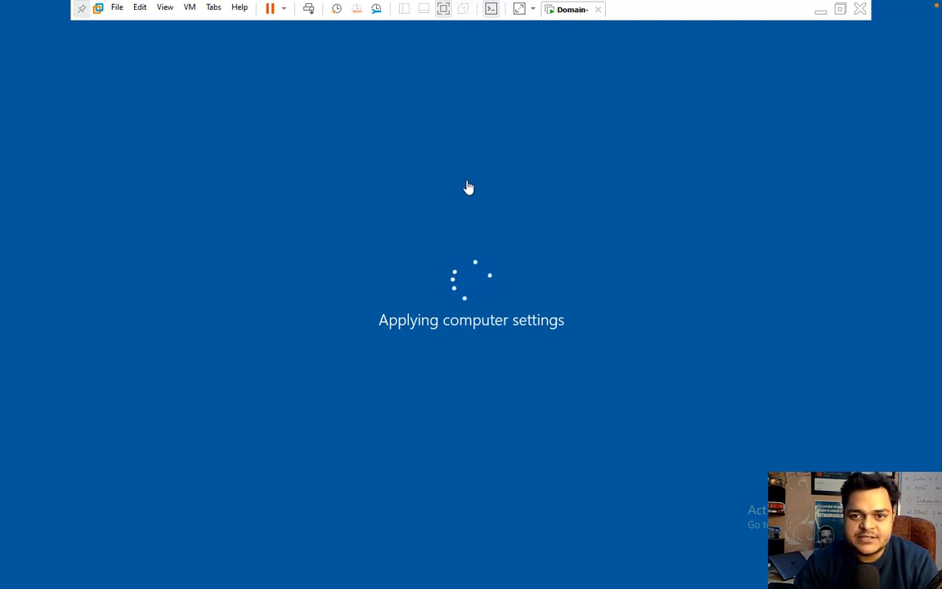
# - Wait through Applying computer settings until the server boots to its normal desktop
pyautogui.hotkey('ctrl', 'Left')
pyautogui.click(22, 52)
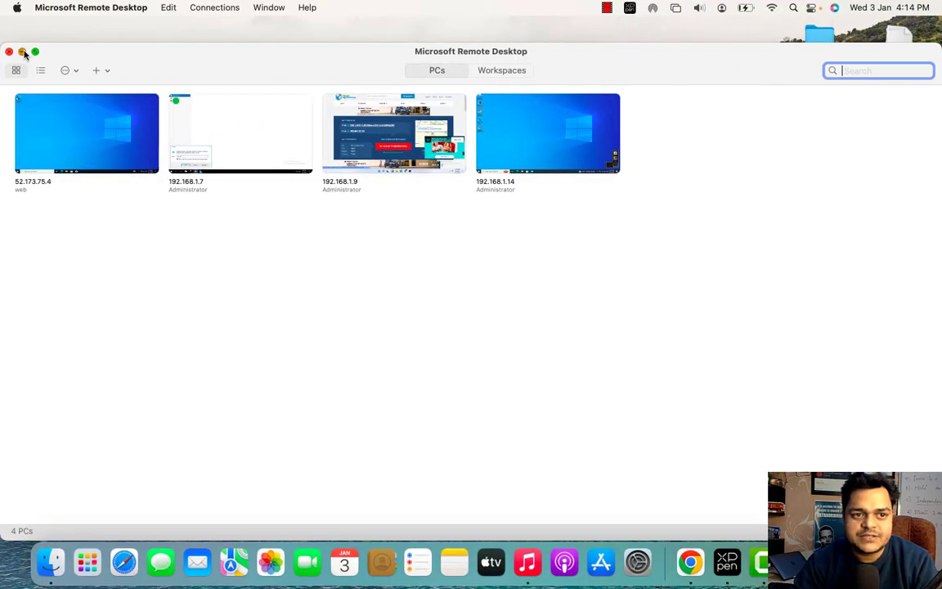
pyautogui.hotkey('ctrl', 'Right')
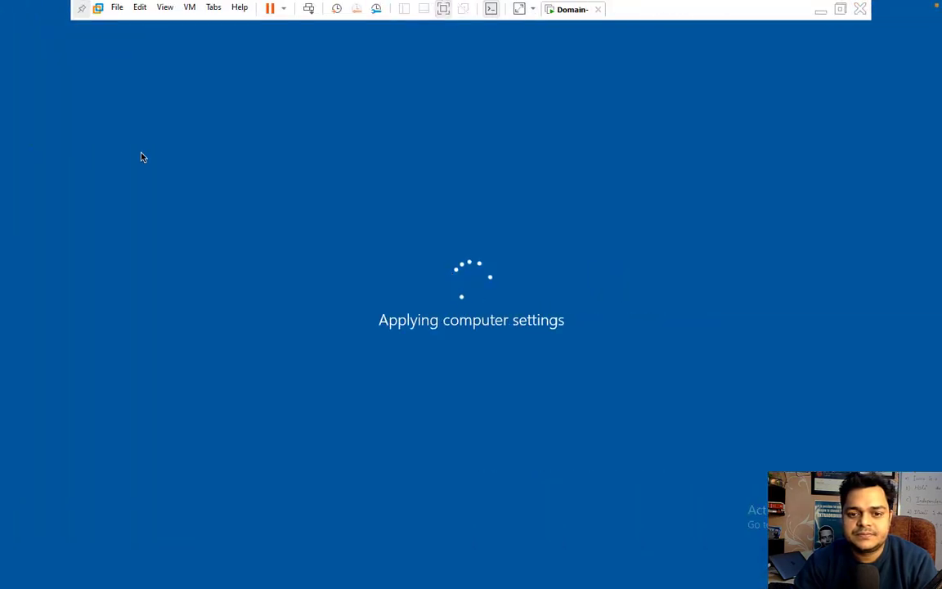
pyautogui.hotkey('ctrl', 'Left')
pyautogui.rightClick(735, 574)
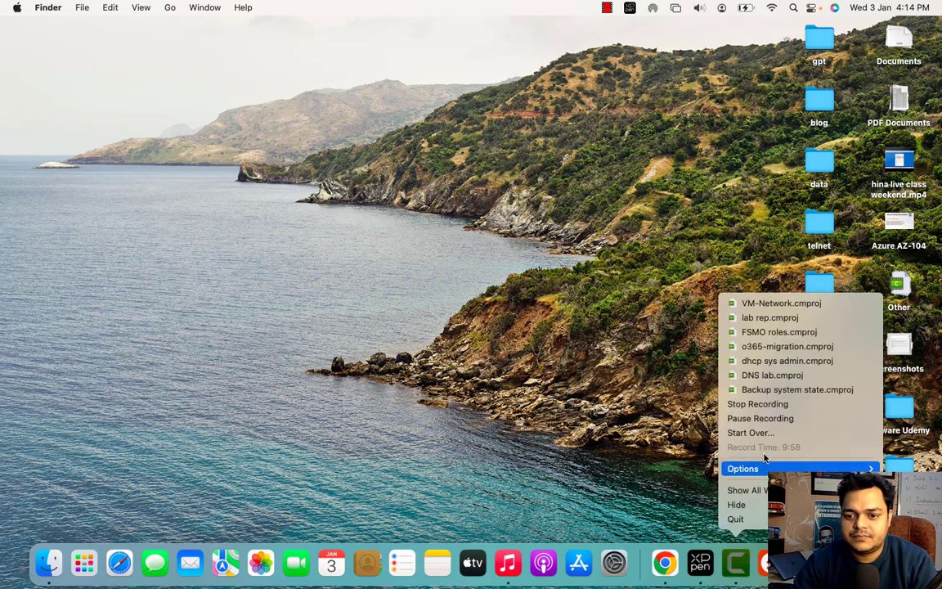
pyautogui.click(761, 418)
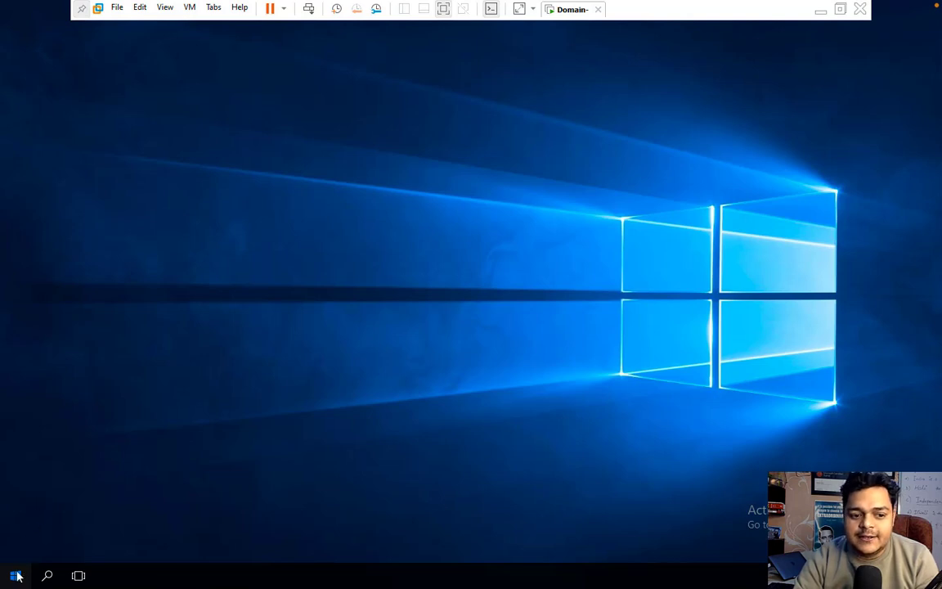
pyautogui.hotkey('ctrl', 'Left')
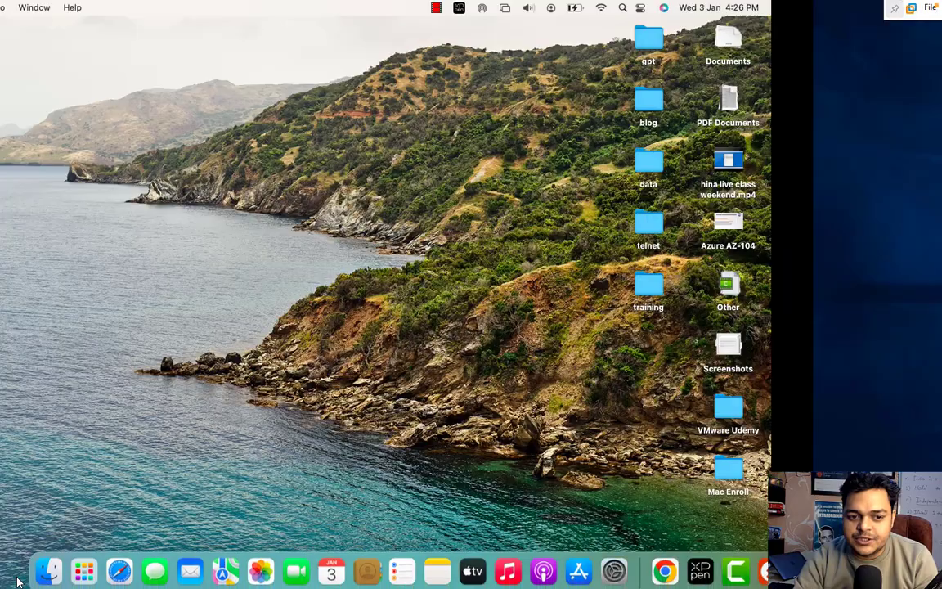
pyautogui.rightClick(739, 570)
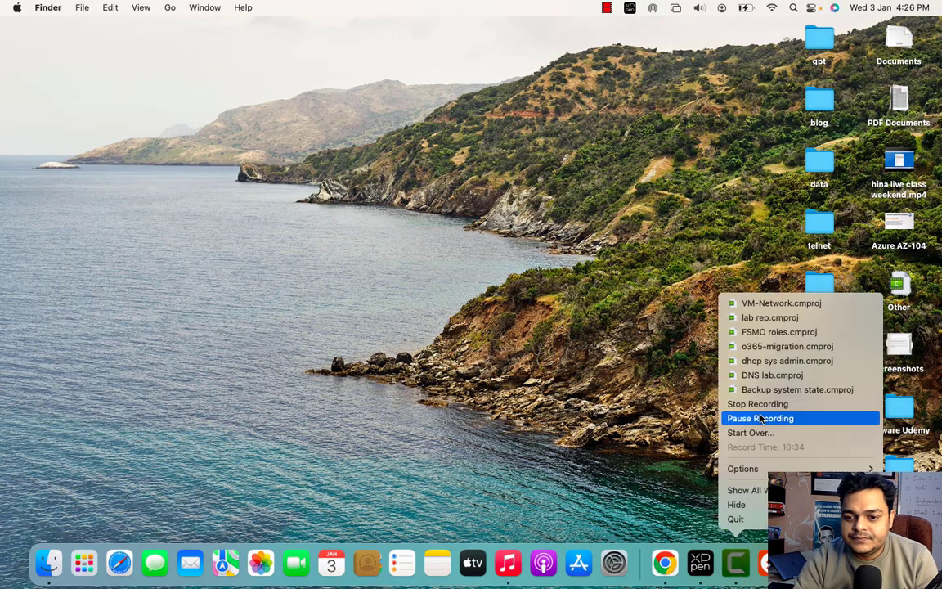